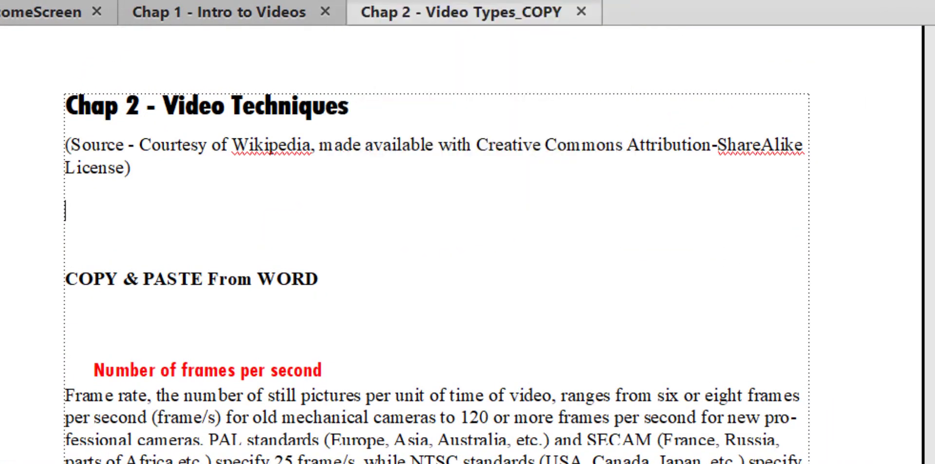
Insert a Border Blue table with 3 columns, 1 heading row and 3 body rows
click(725, 310)
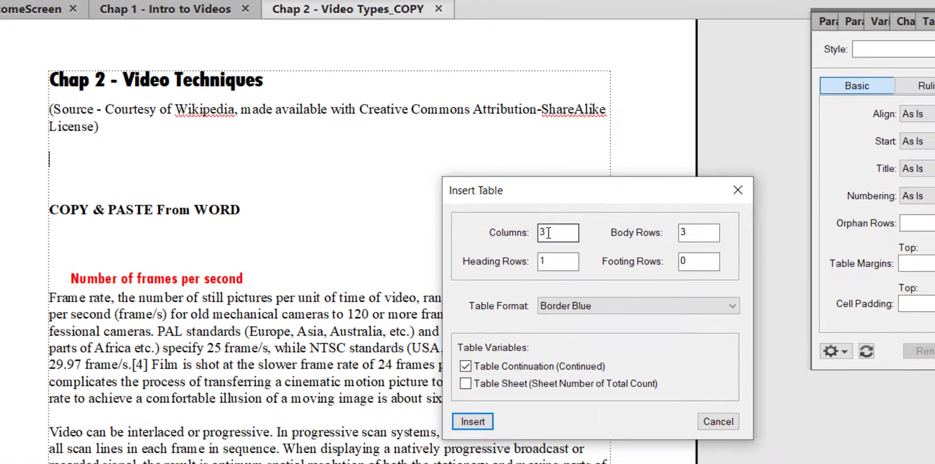
click(680, 238)
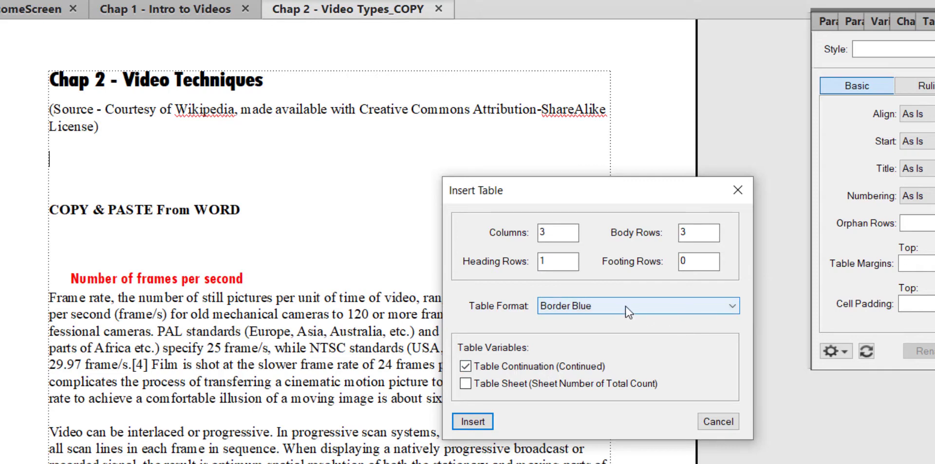
click(730, 308)
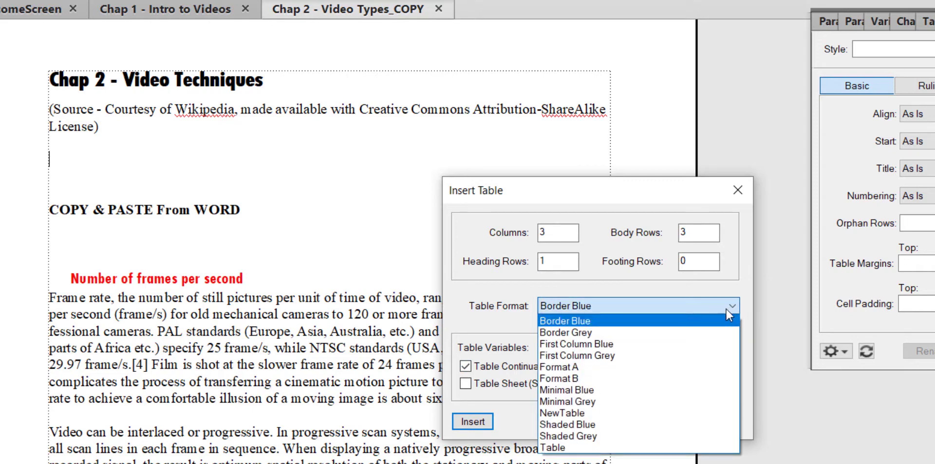
click(719, 316)
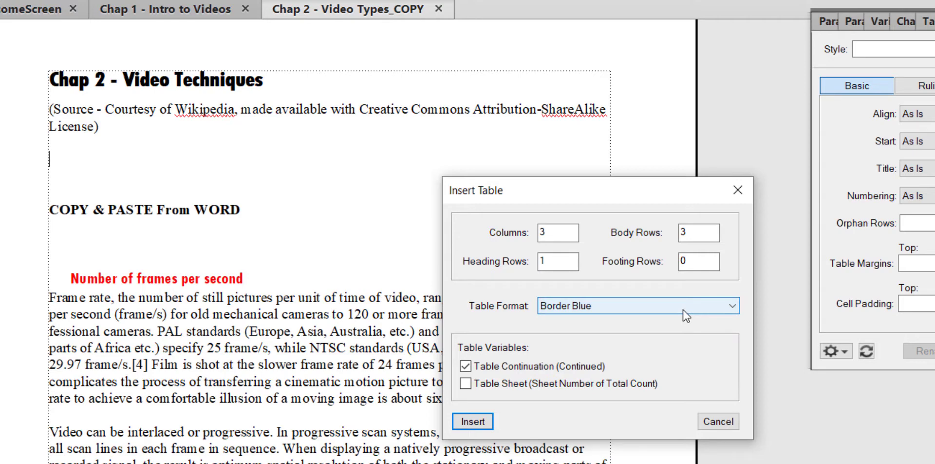
click(474, 422)
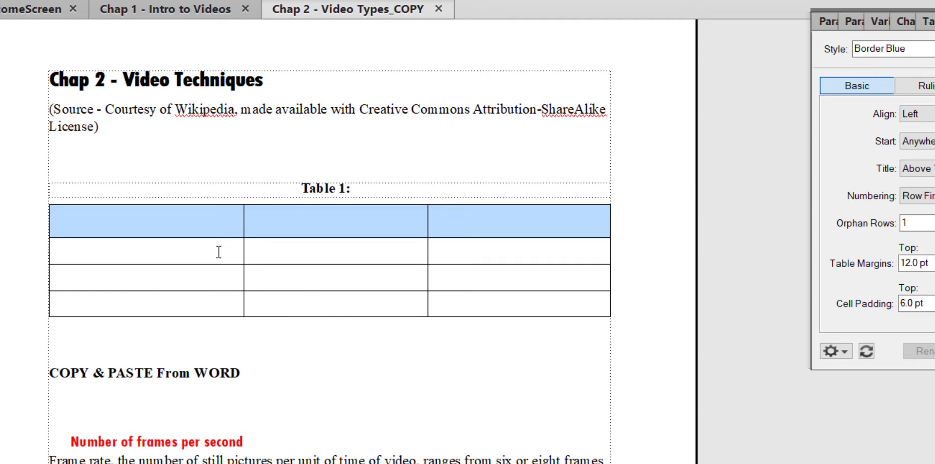
Type placeholder text such as 'sdfsf', 'sdfsdfsdf' and 'sdf' into the heading cells and first body row
text(sdfsf)
click(338, 230)
text(sdf)
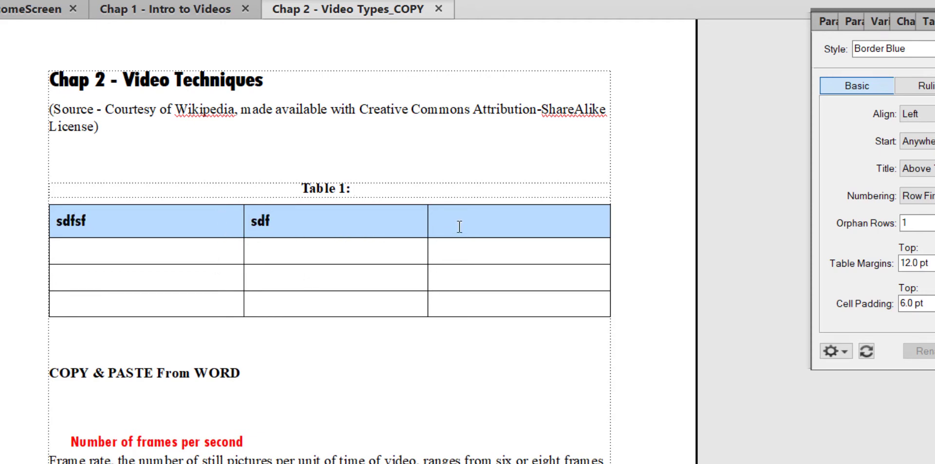
text(sdfsdf)
click(176, 254)
text(sdf)
click(278, 257)
text(sdfs)
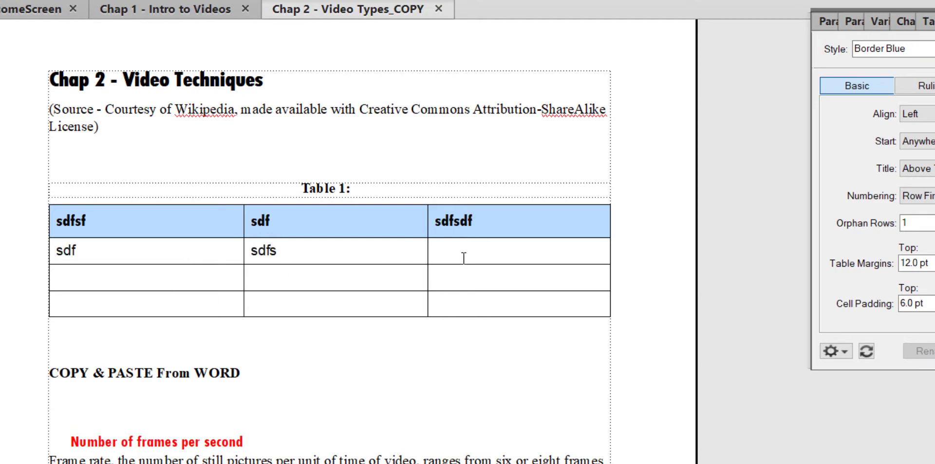
click(462, 259)
text(sdfsd)
Fill the remaining body cells with placeholder text such as 'sdfsdsdfsd', 'sdfsdf' and 'sdfd'
click(462, 283)
text(sdfsd)
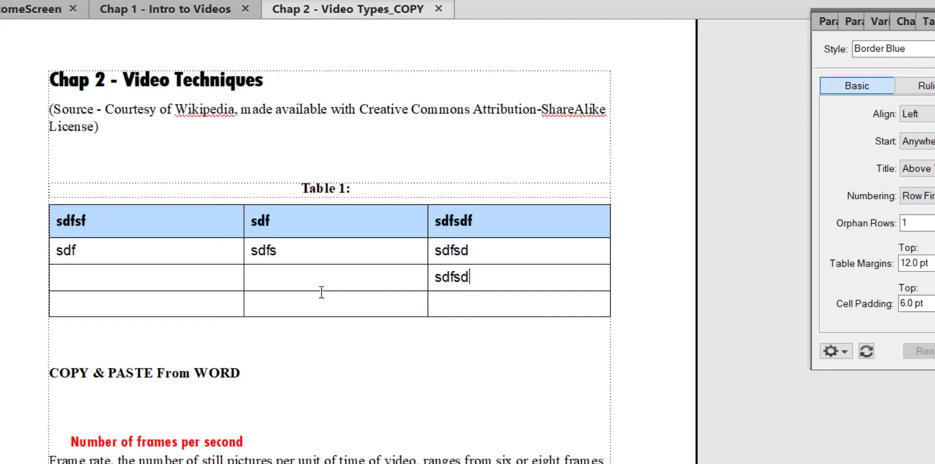
text(sdfsd)
click(176, 276)
text(sdf)
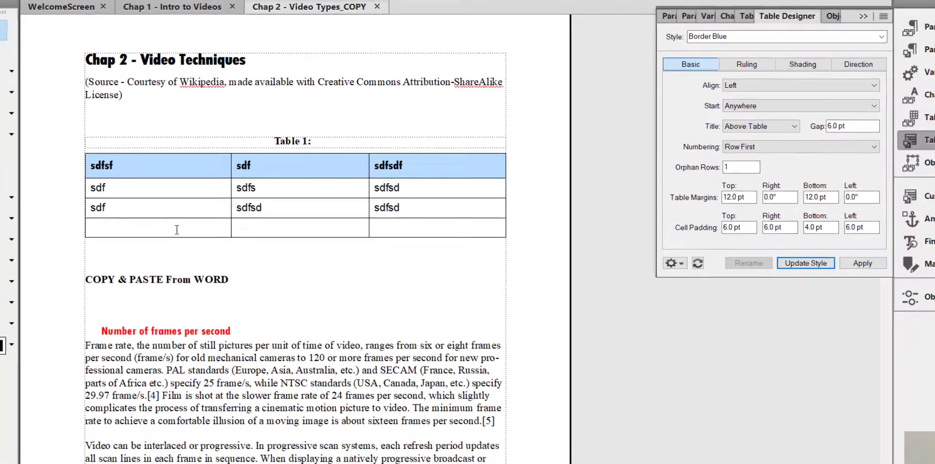
text(sdf)
click(247, 227)
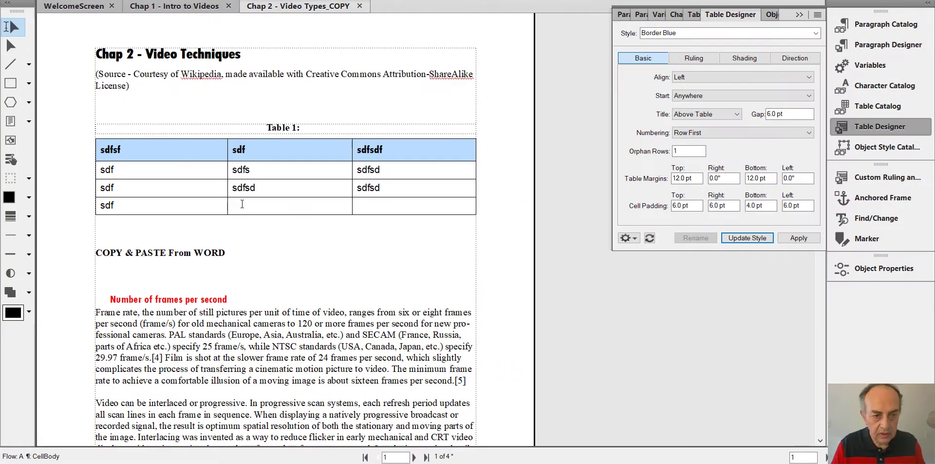
text(sdfd)
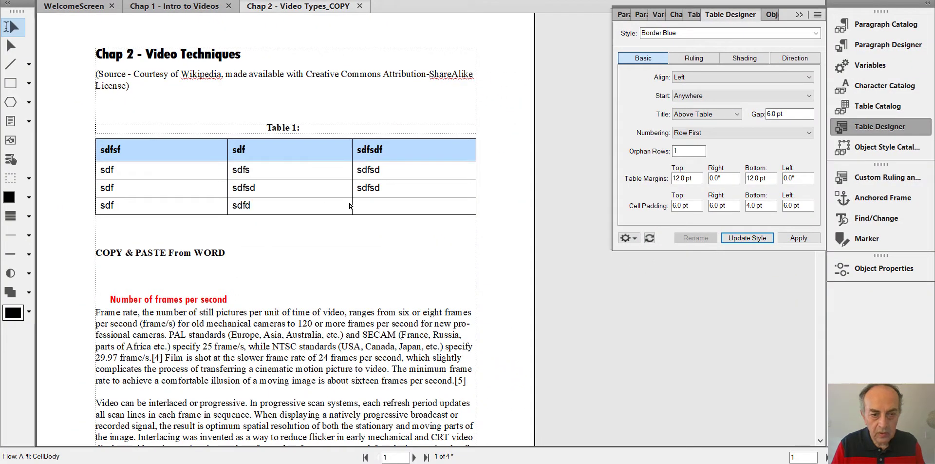
click(362, 206)
text(sdf)
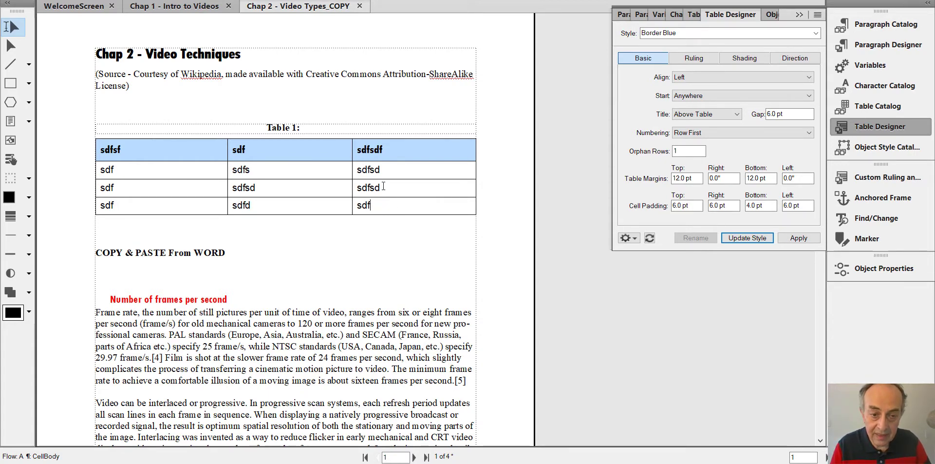
Detach the Table Designer as a floating window and collapse the Object Style Catalog
double_click(356, 192)
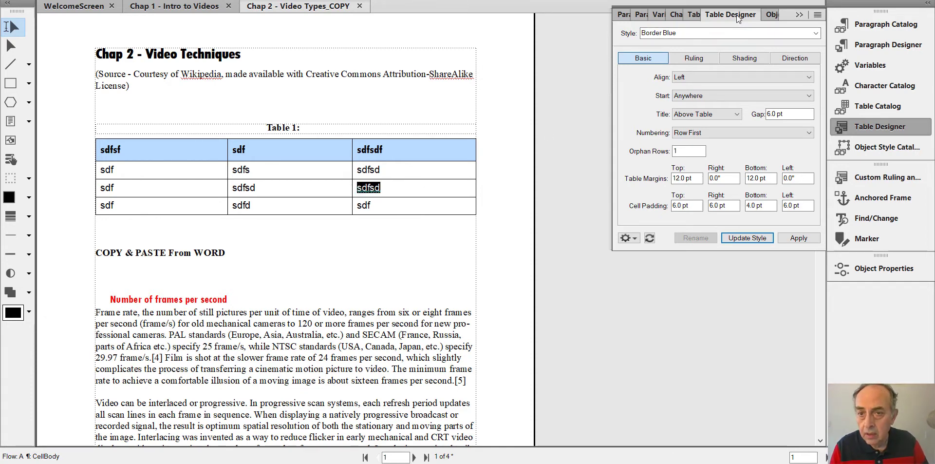
drag(736, 14, 499, 88)
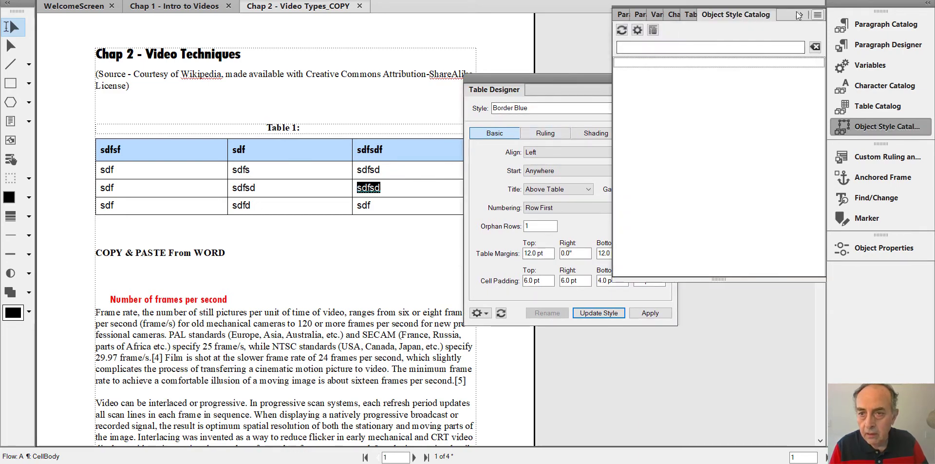
click(609, 134)
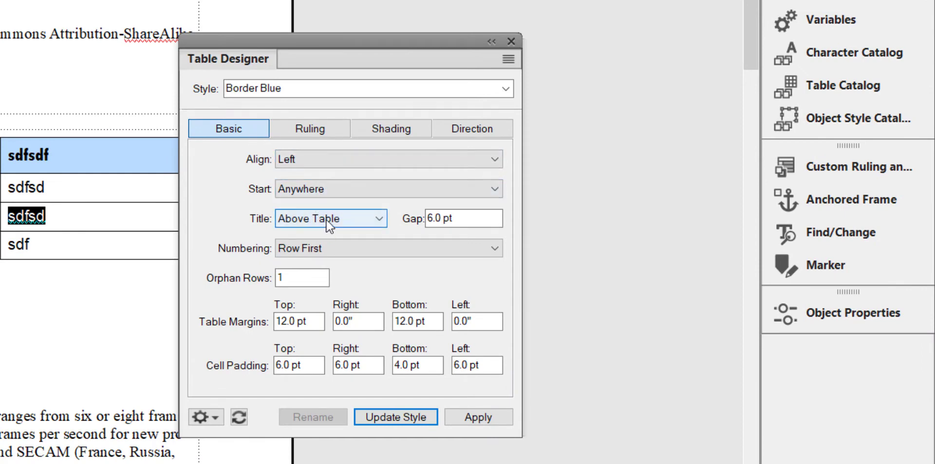
Review Border Blue's Basic, Ruling, Shading and Direction settings and move the window further right
click(294, 322)
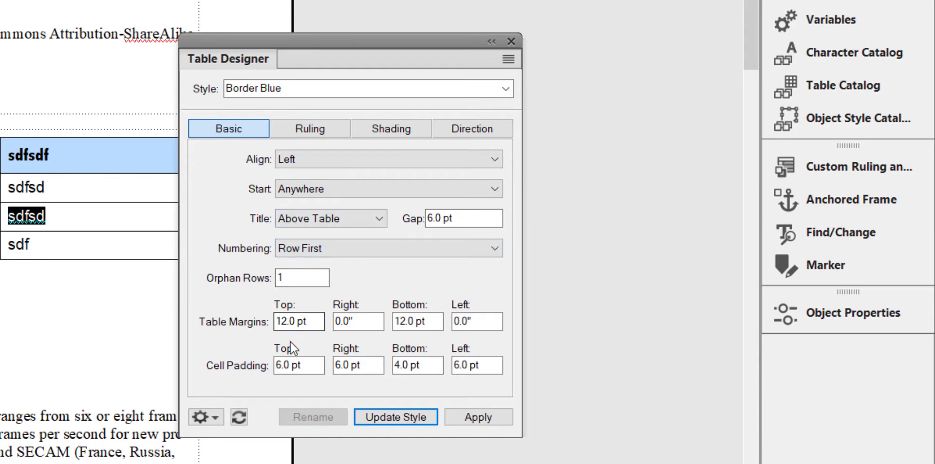
click(314, 130)
click(390, 128)
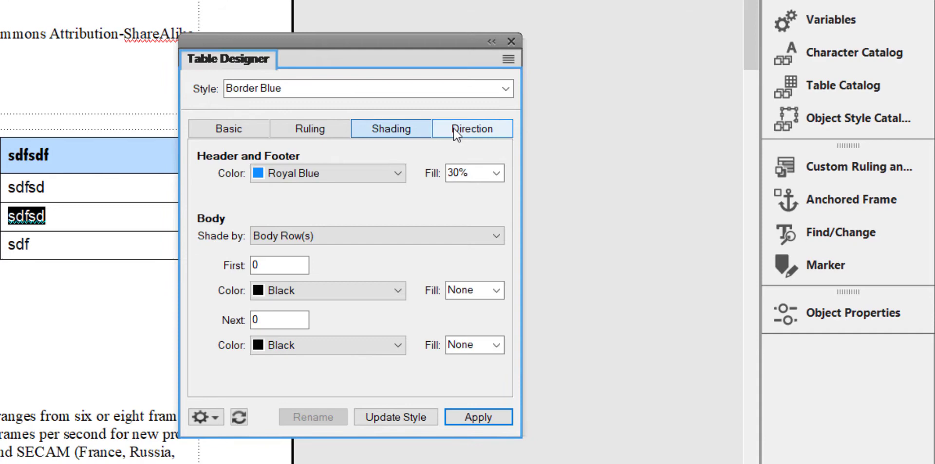
click(454, 127)
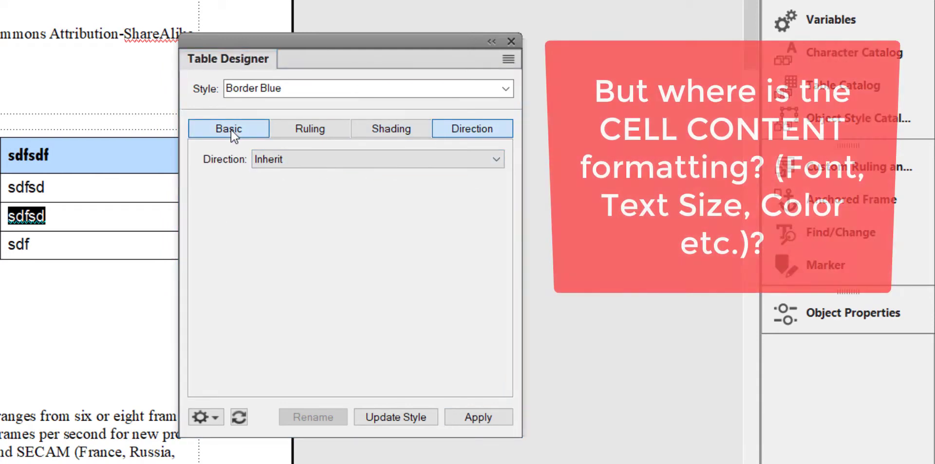
click(231, 130)
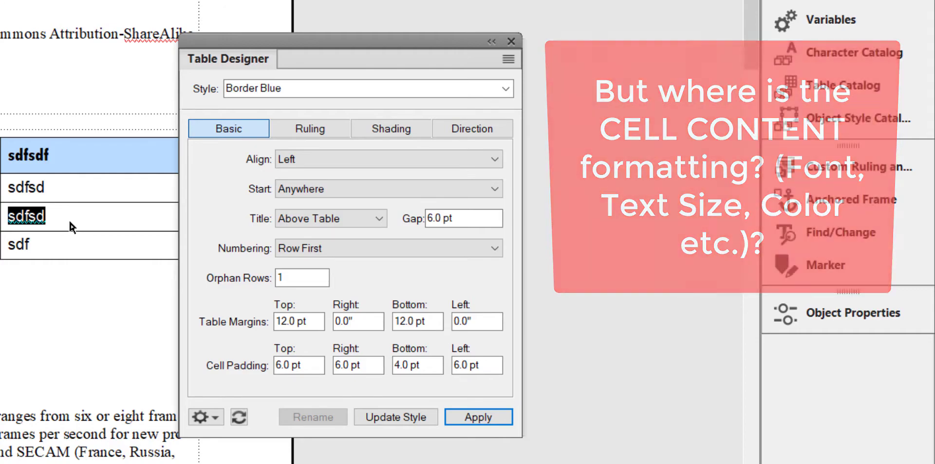
click(68, 219)
drag(334, 45, 615, 75)
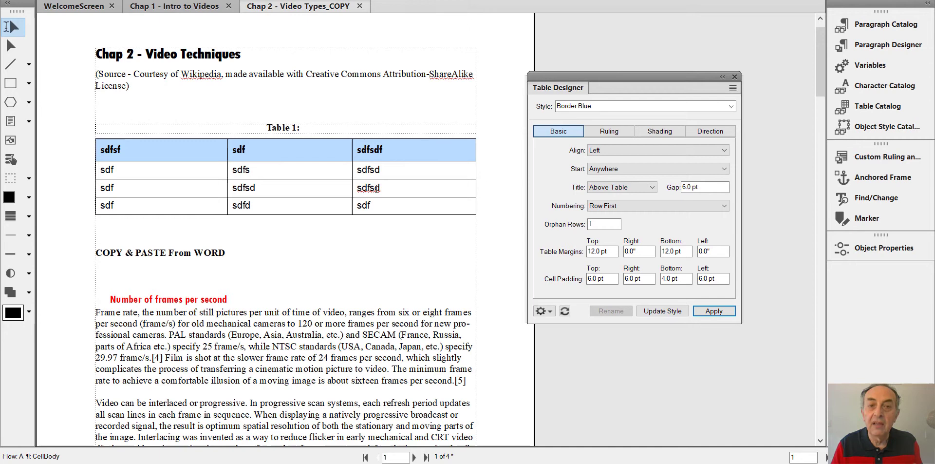
drag(382, 189, 381, 170)
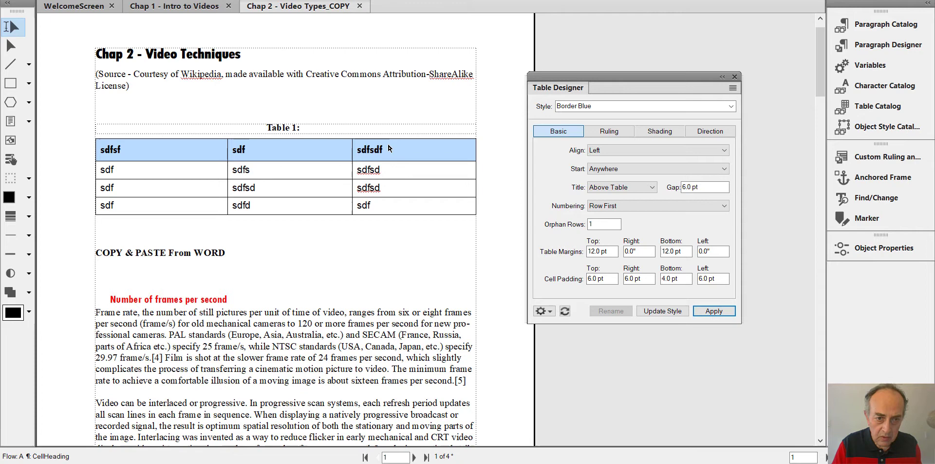
drag(381, 139, 134, 156)
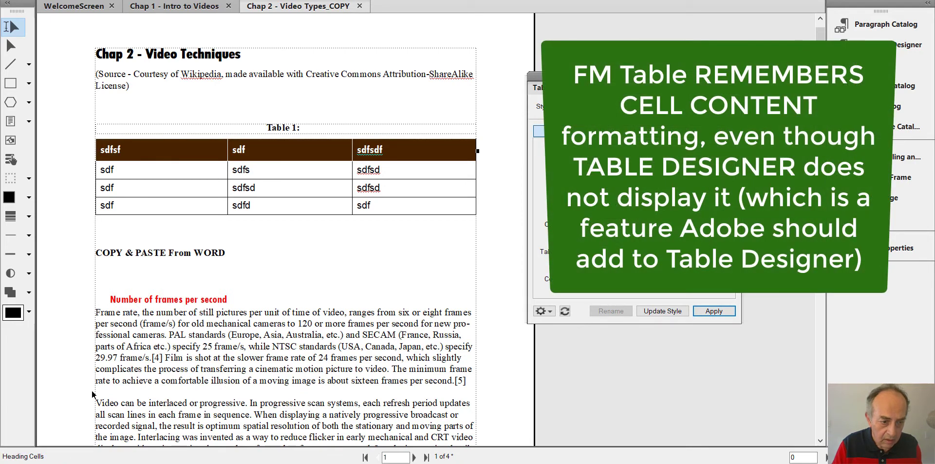
double_click(116, 153)
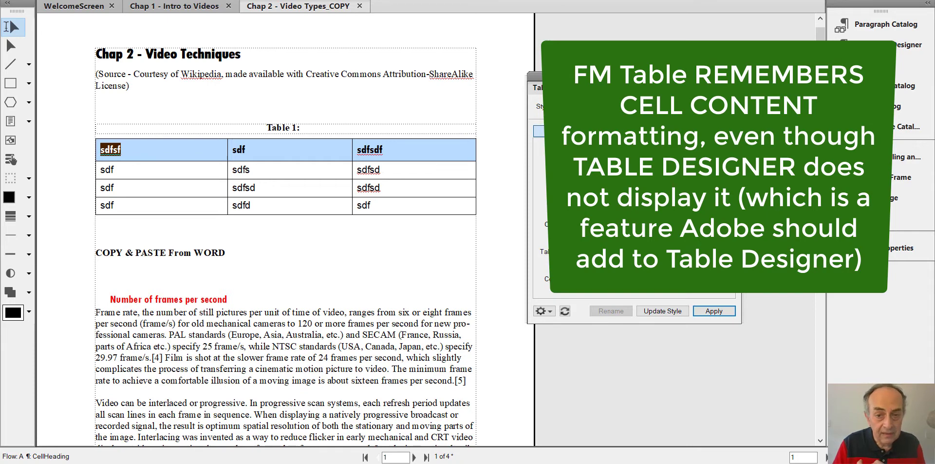
click(396, 171)
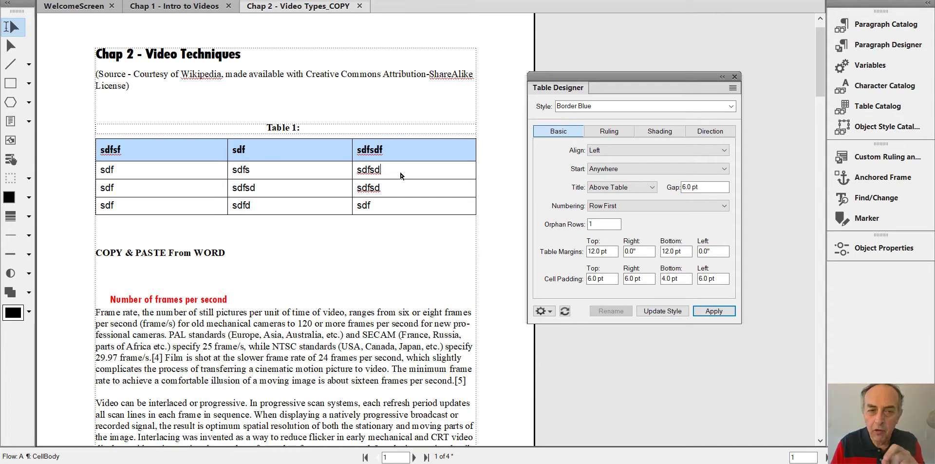
drag(352, 170, 165, 176)
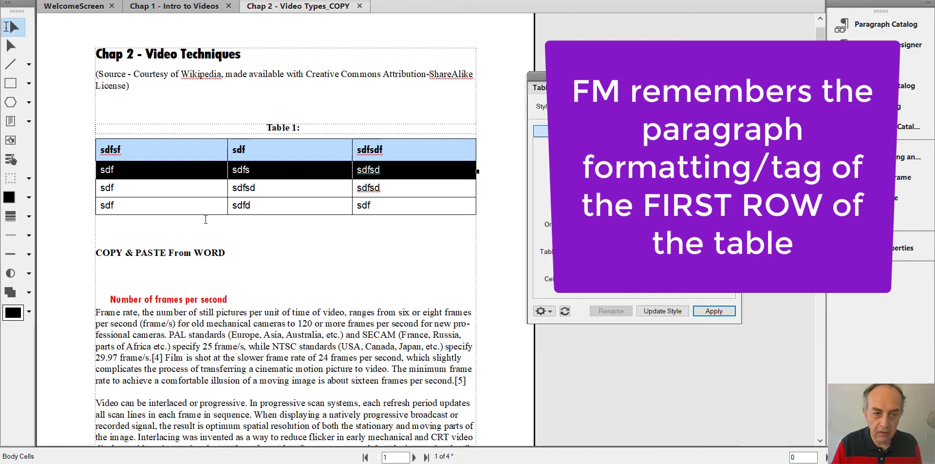
click(399, 190)
drag(399, 193, 154, 195)
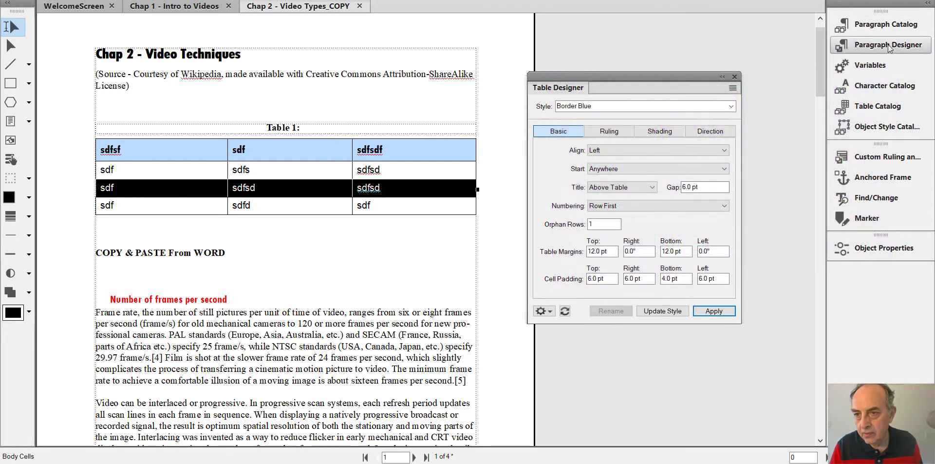
Apply Gigi font in red to the row's text through the Paragraph Designer
click(888, 45)
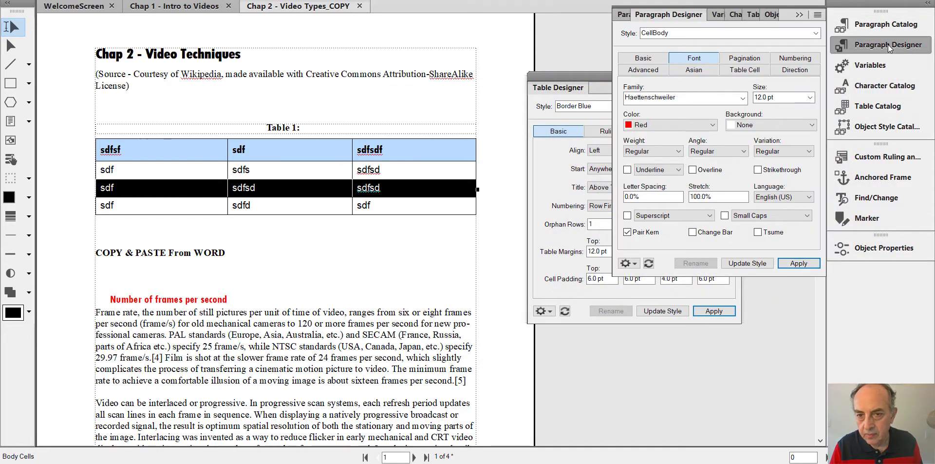
click(742, 98)
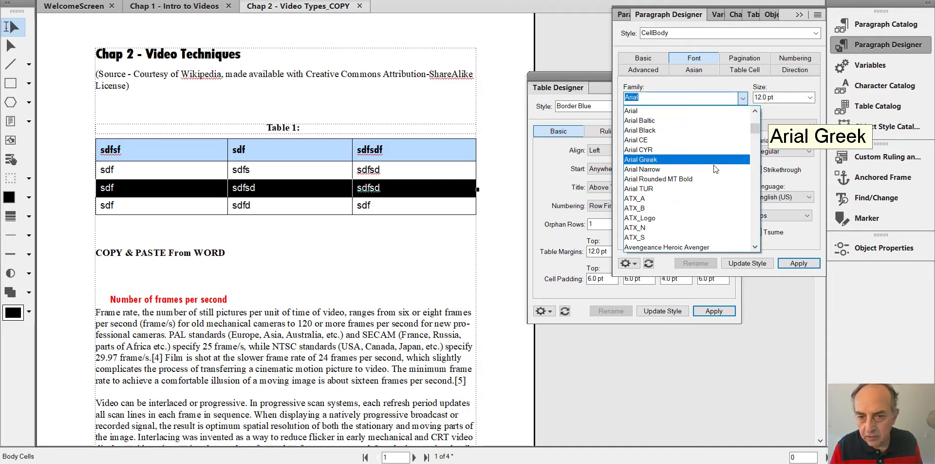
drag(754, 127, 755, 202)
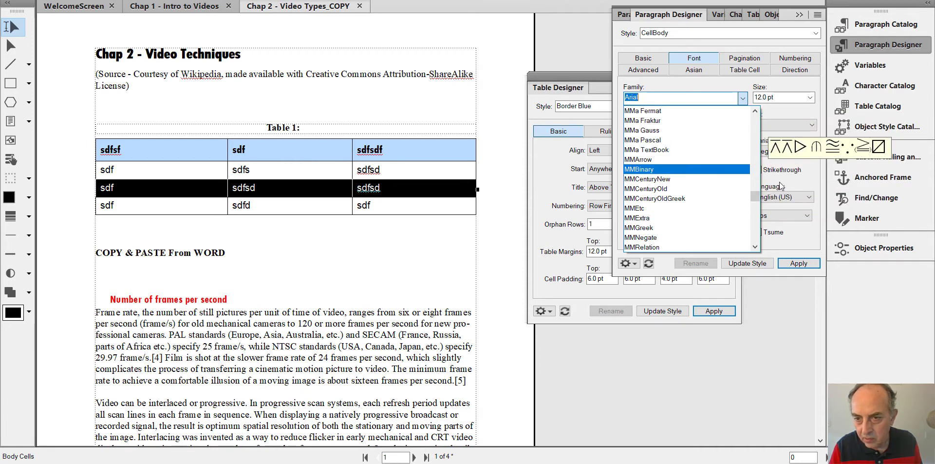
drag(755, 197, 755, 166)
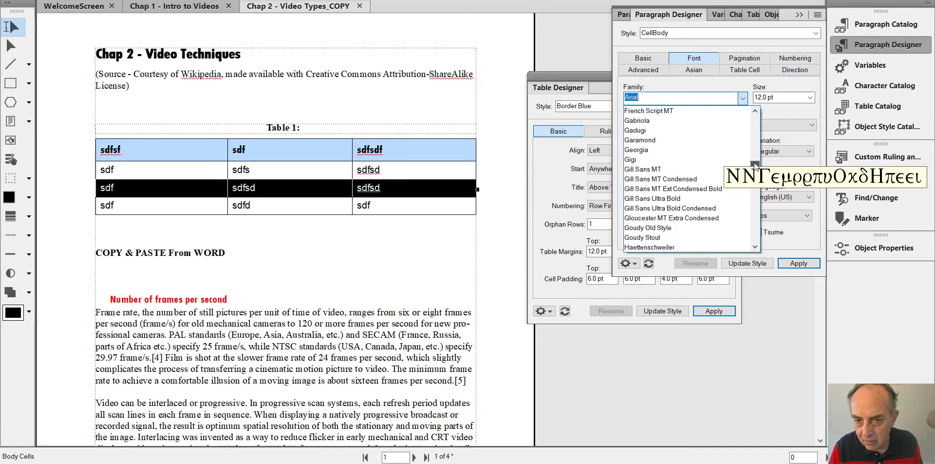
click(636, 161)
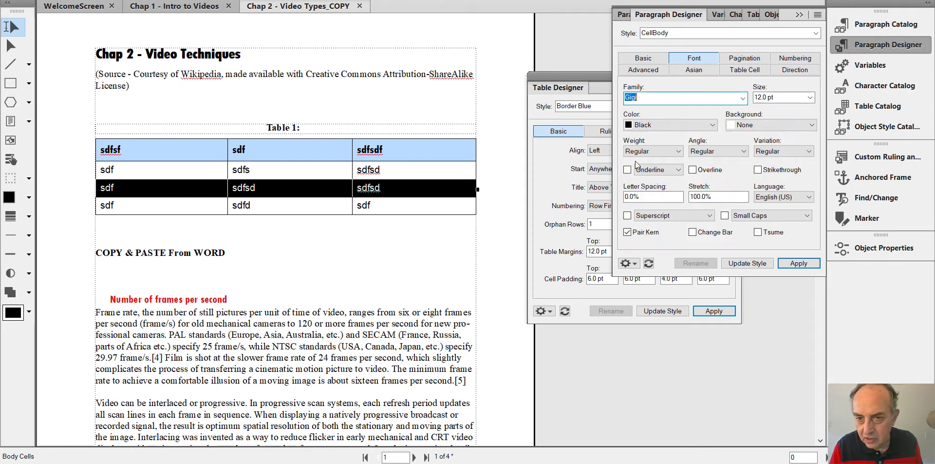
click(658, 127)
scroll(720, 180, down, 2)
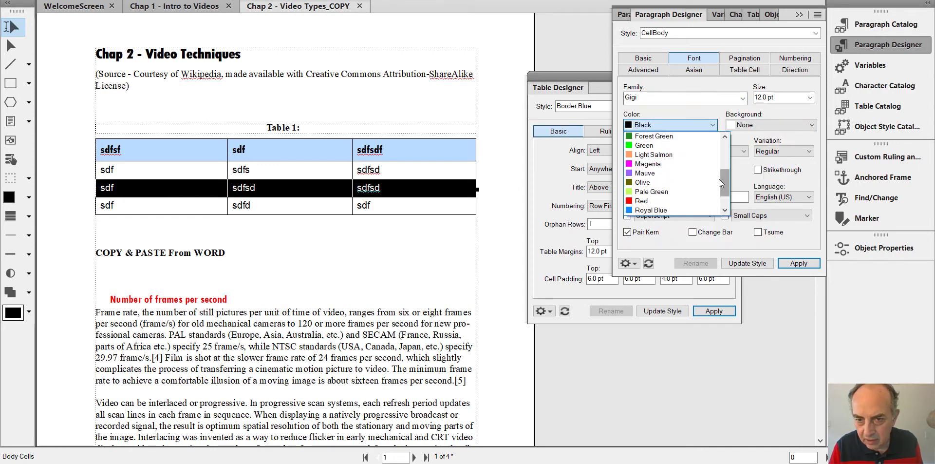
click(642, 201)
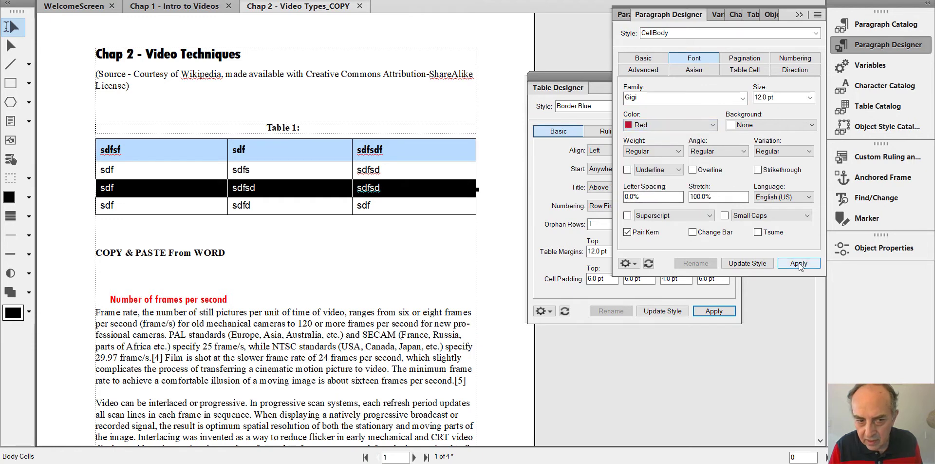
click(799, 262)
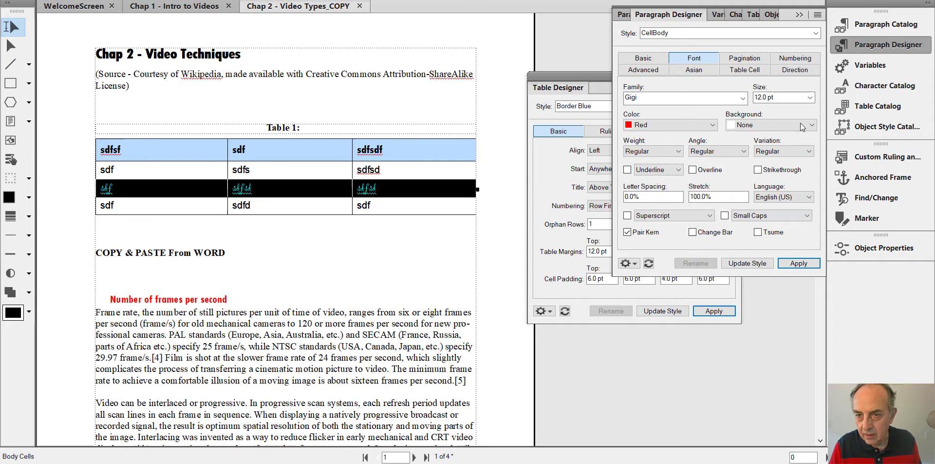
Change the row's text size to 14 pt and apply it
click(810, 98)
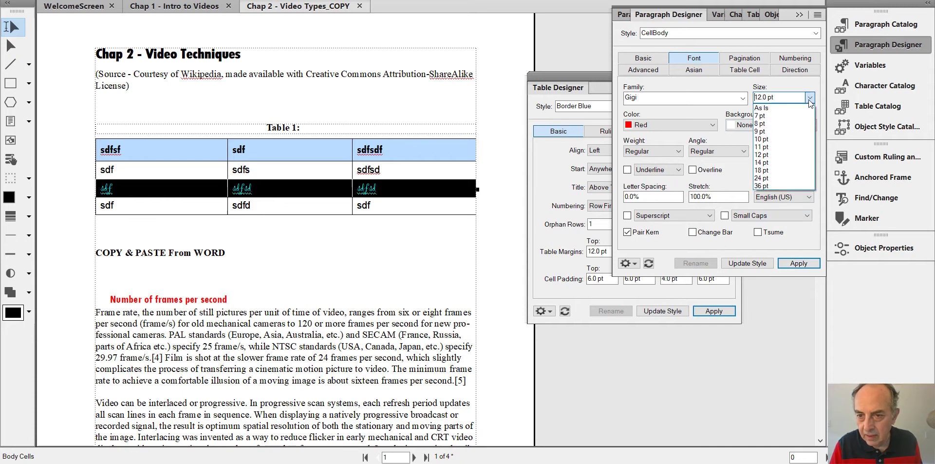
click(774, 162)
click(782, 263)
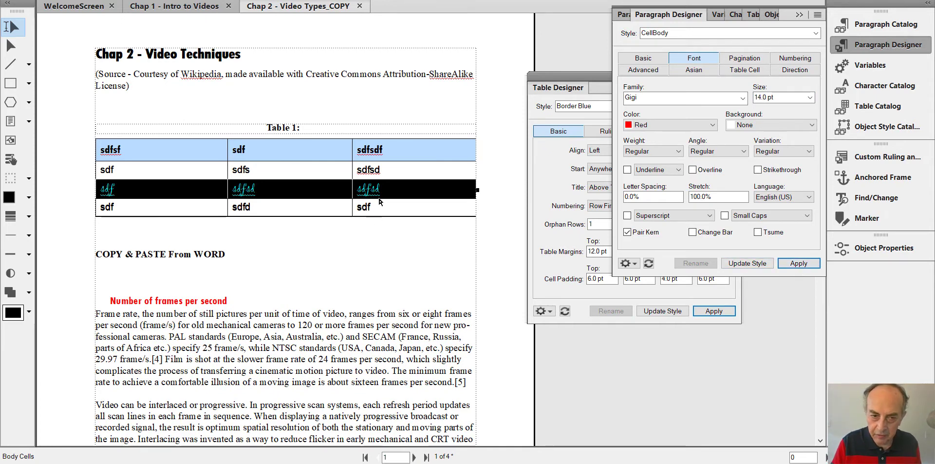
Update the Border Blue table style from Table 1 and reopen Insert Table
click(371, 237)
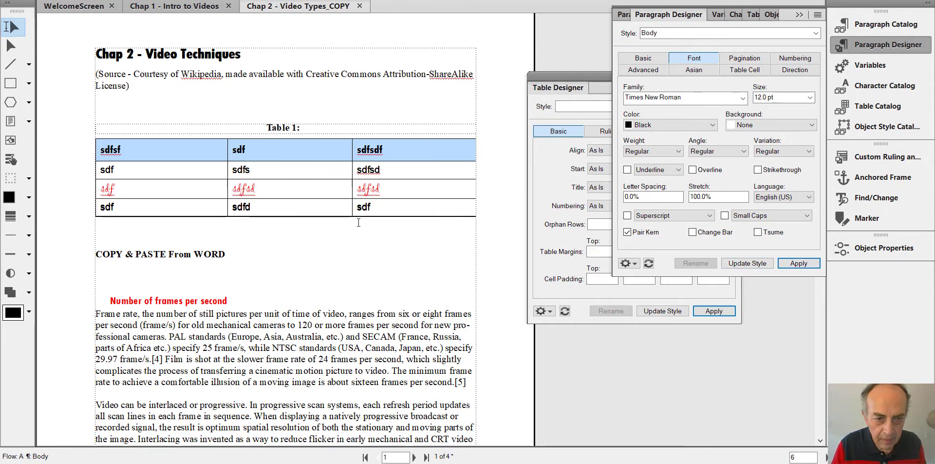
click(566, 87)
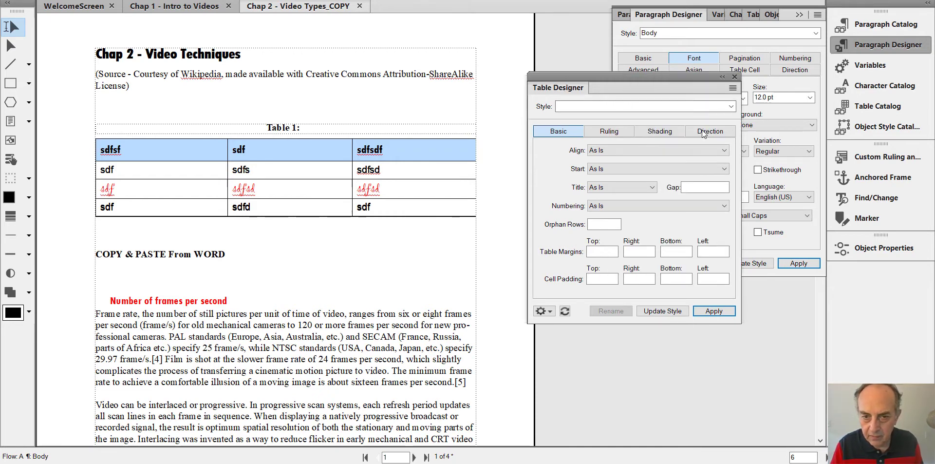
click(589, 107)
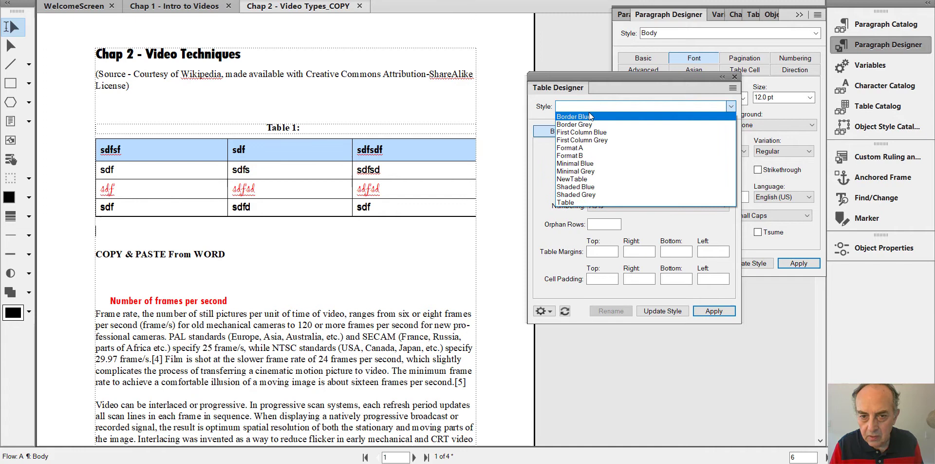
click(589, 115)
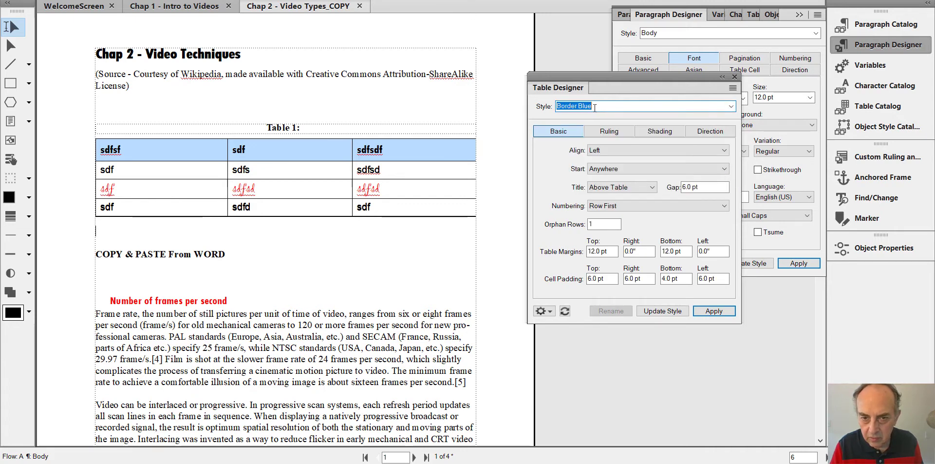
click(655, 311)
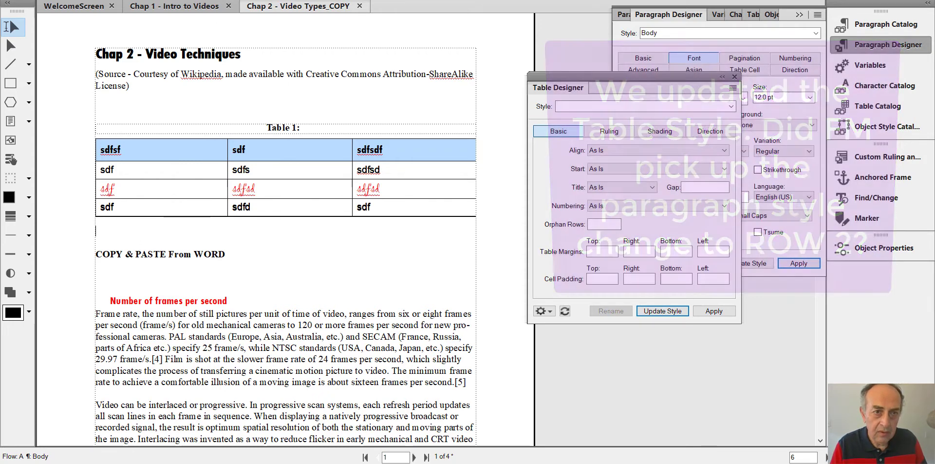
click(254, 4)
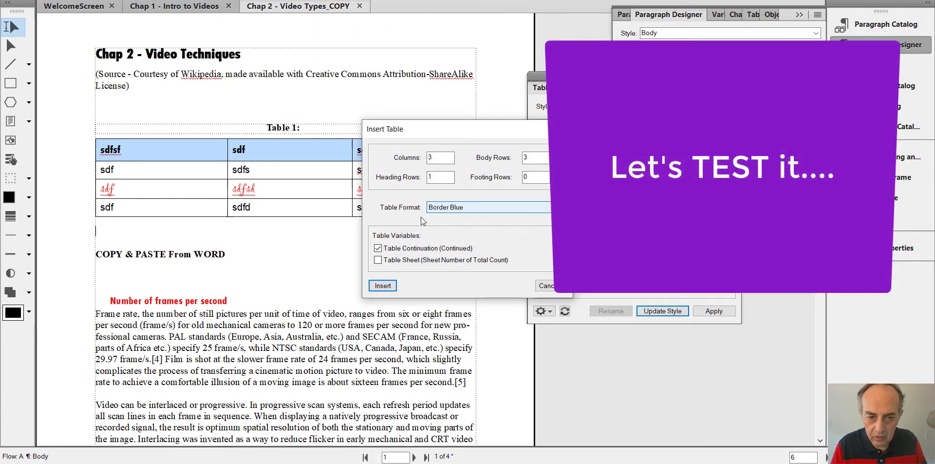
Insert test Table 2 and type 'asdas' sample text into its heading cells and first body cell
click(374, 291)
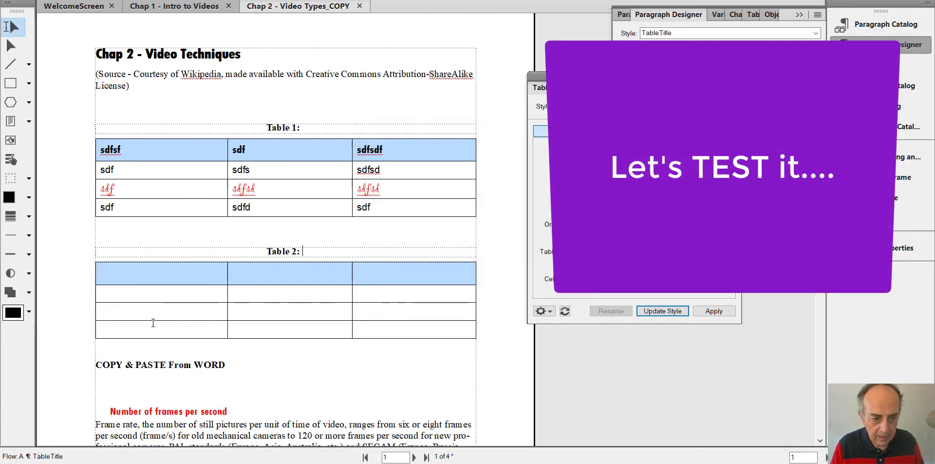
click(102, 273)
text(asdas)
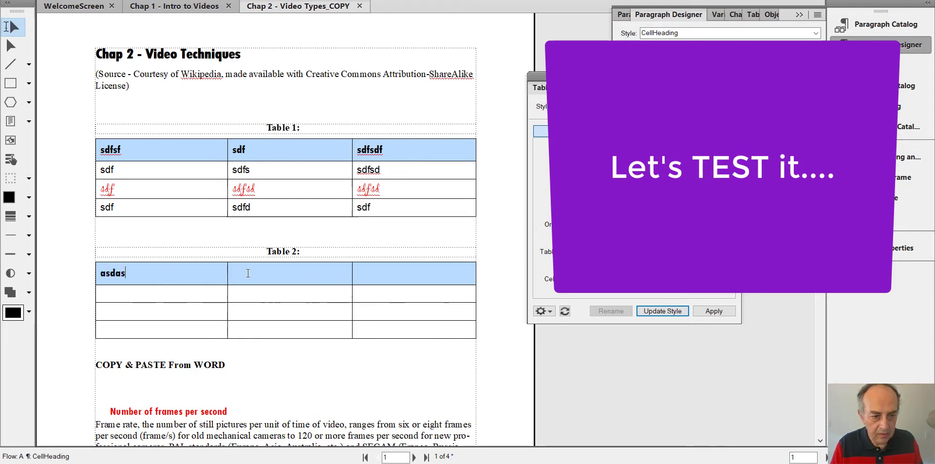
click(260, 275)
text(asdas)
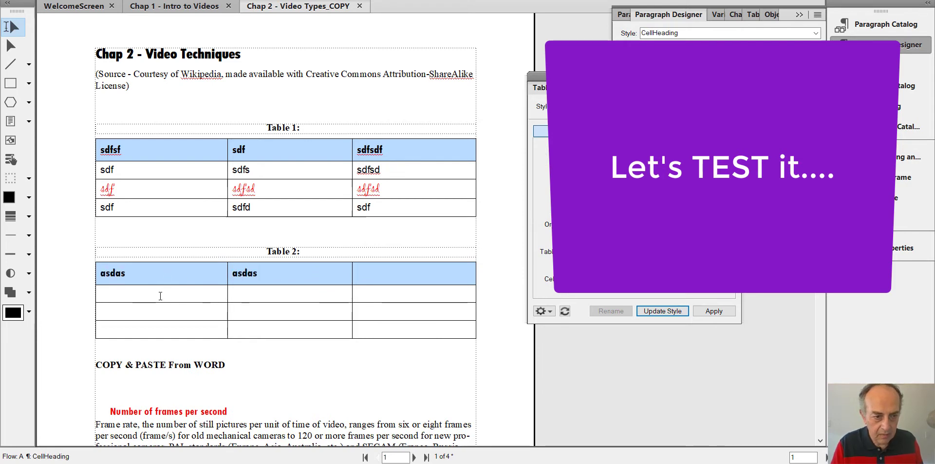
click(160, 295)
text(asddas)
Type 'asdas' into Table 2's second and third body rows, then delete the whole table
click(149, 312)
text(asdas)
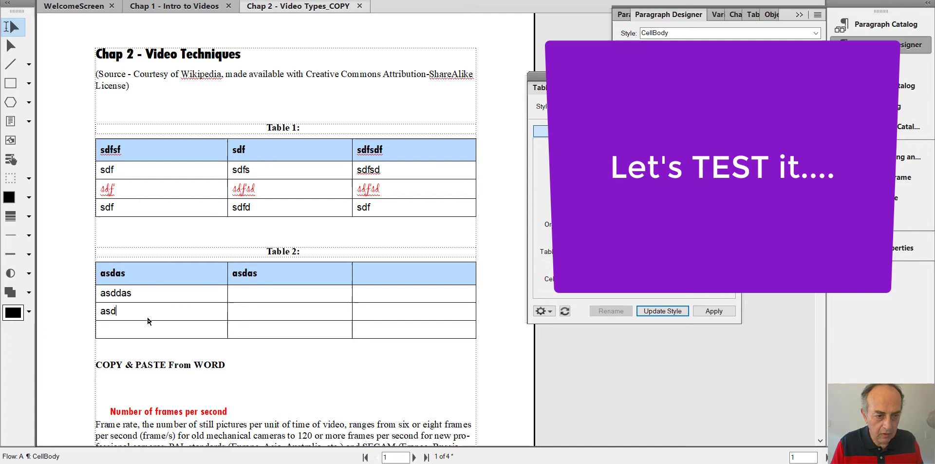
click(141, 329)
text(asdas)
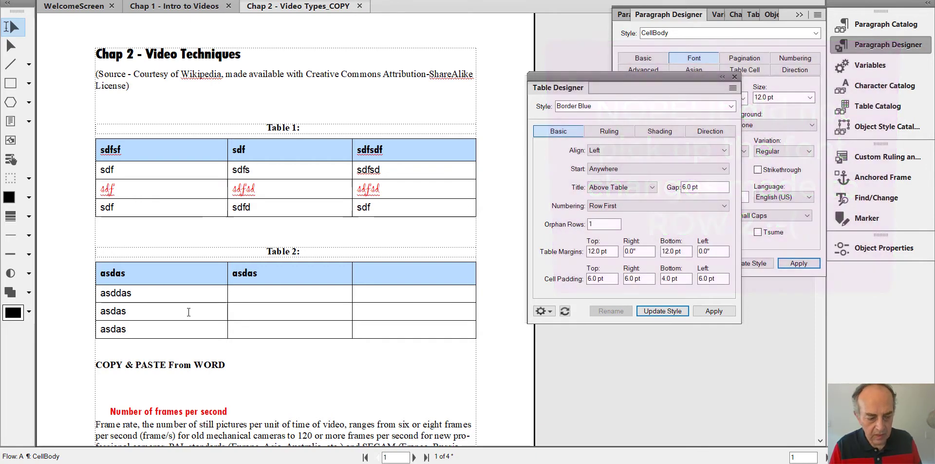
ctrl+triple_click(188, 311)
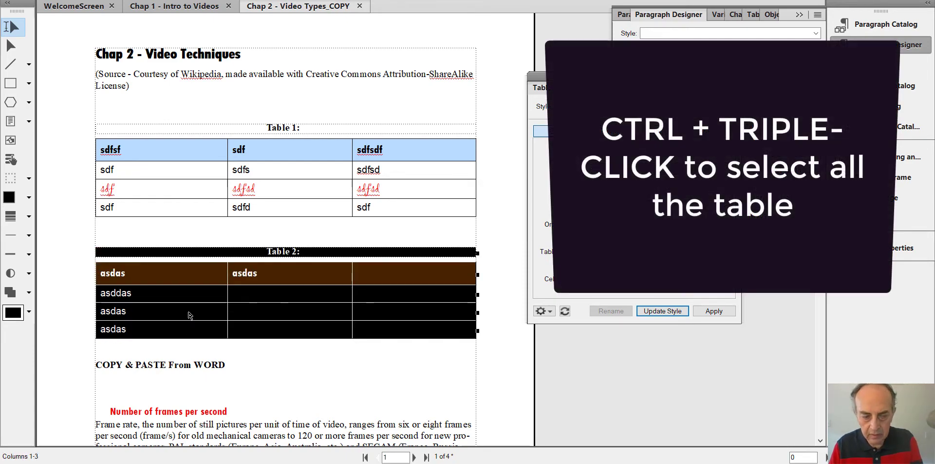
key(Delete)
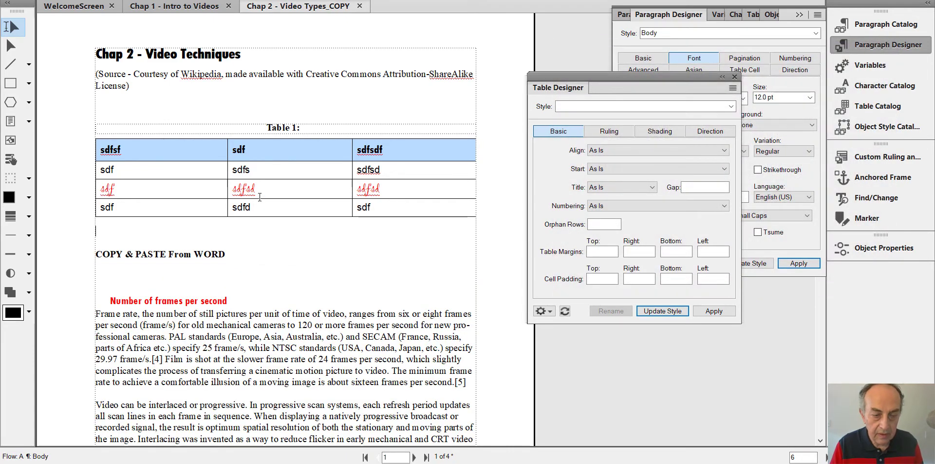
Select Table 1's first body row and set its paragraph font to red Courier New
drag(390, 168, 118, 177)
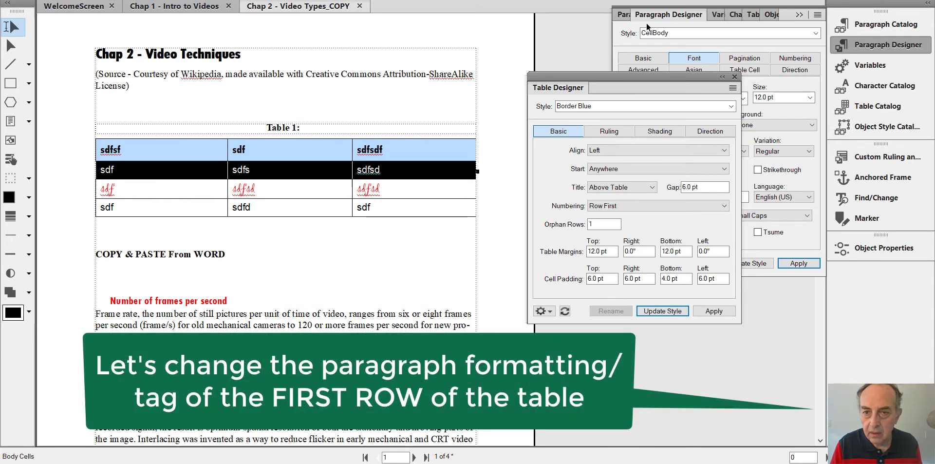
click(665, 16)
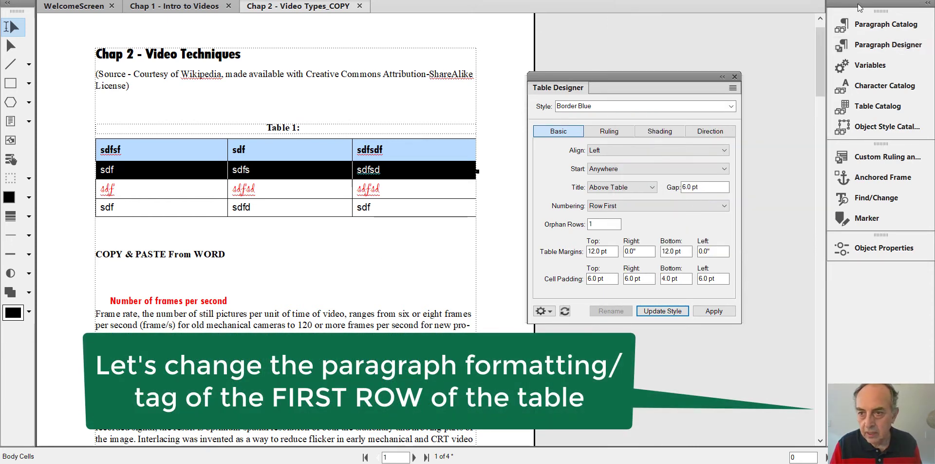
click(866, 51)
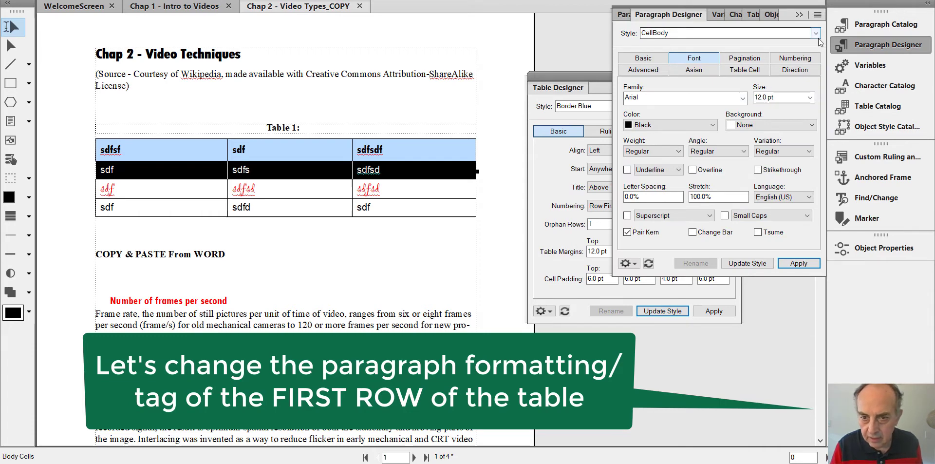
click(742, 98)
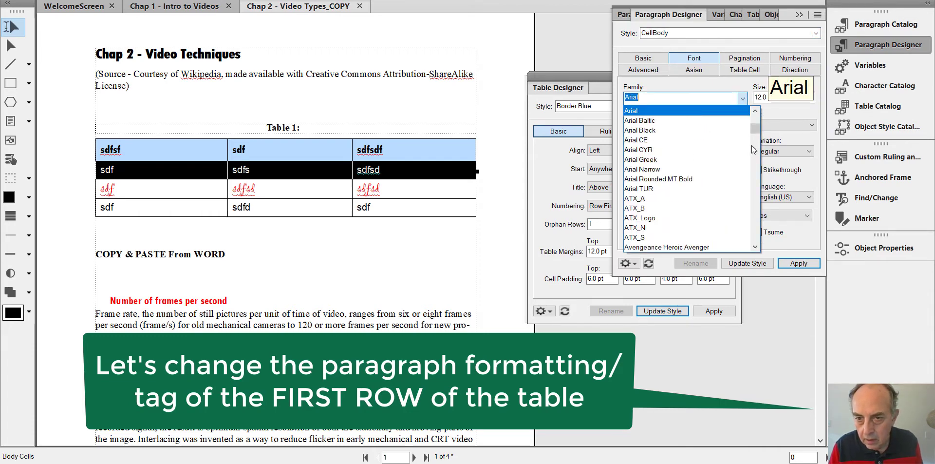
drag(757, 136, 758, 162)
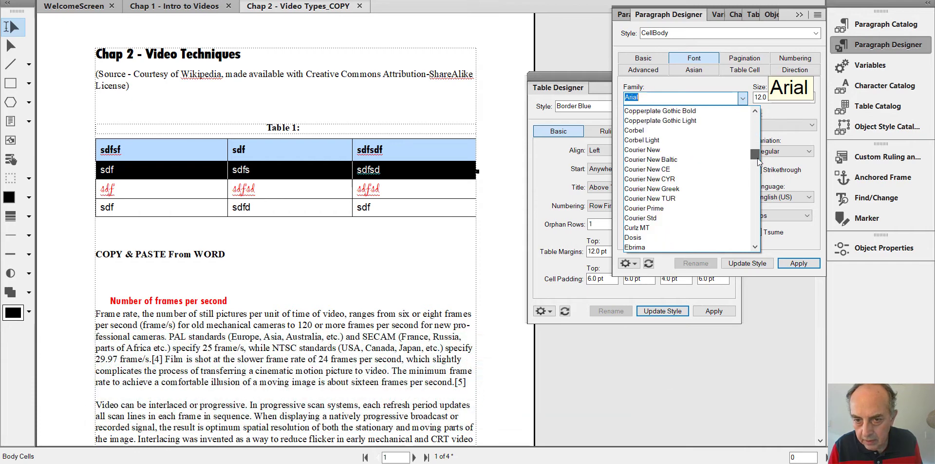
click(665, 150)
click(711, 126)
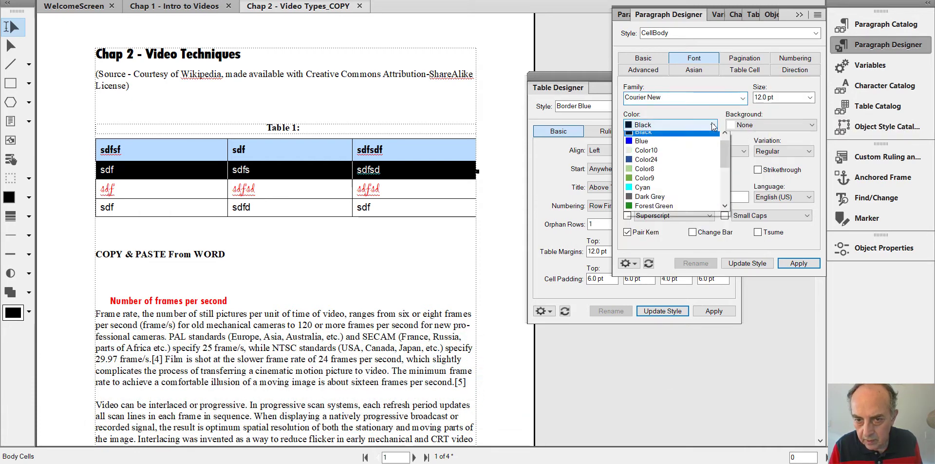
click(726, 199)
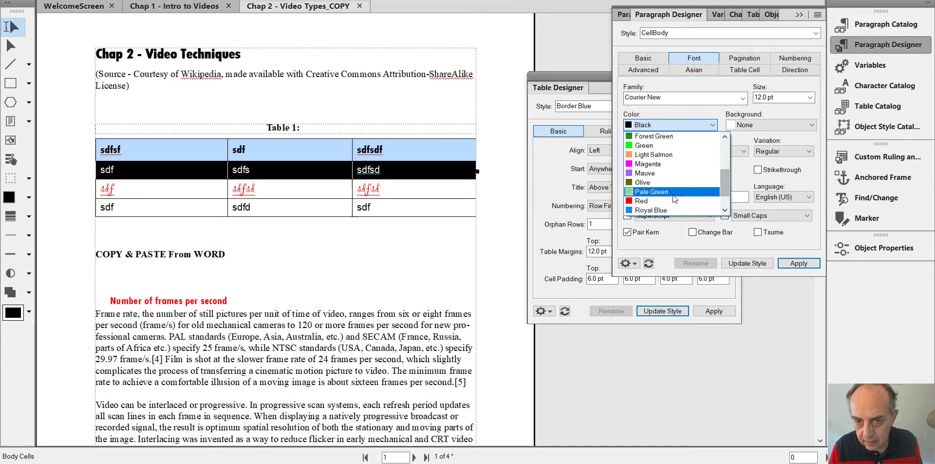
click(640, 201)
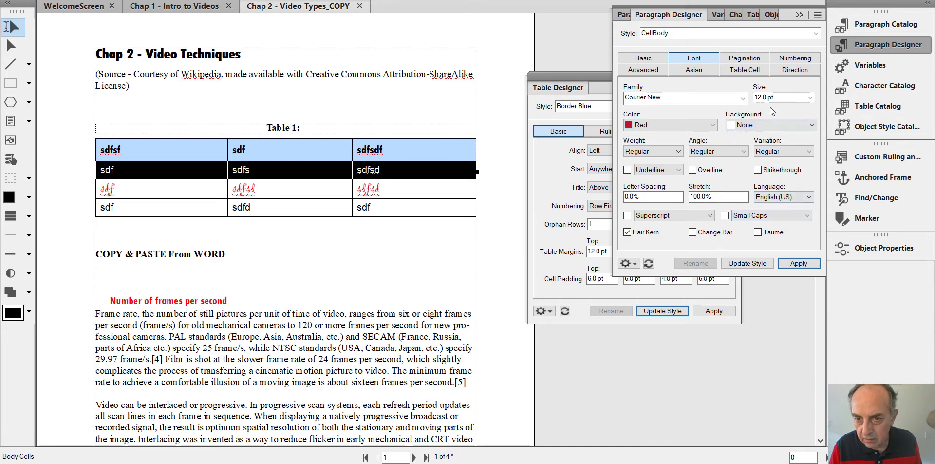
Make the text bold, apply it, and update the CellBody paragraph style
click(657, 151)
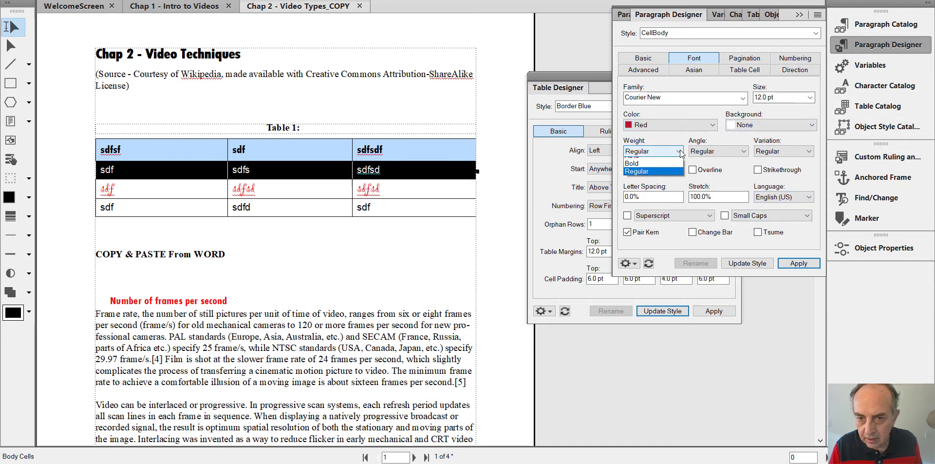
click(642, 173)
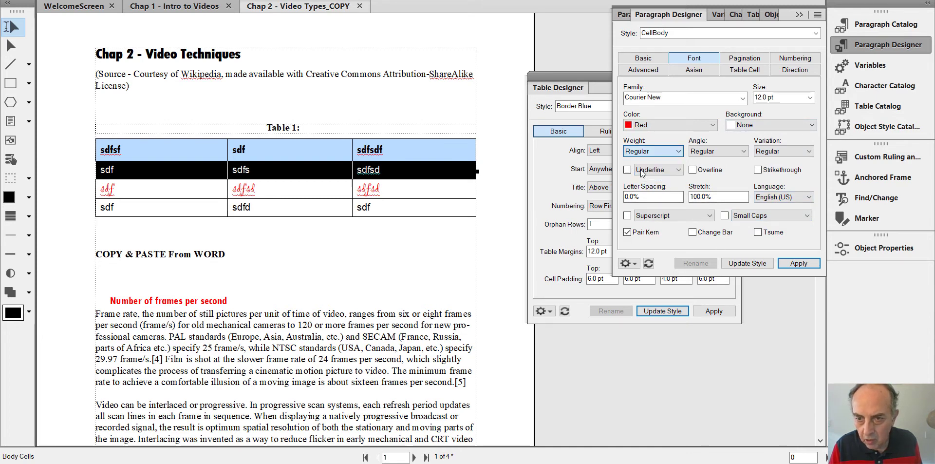
click(789, 263)
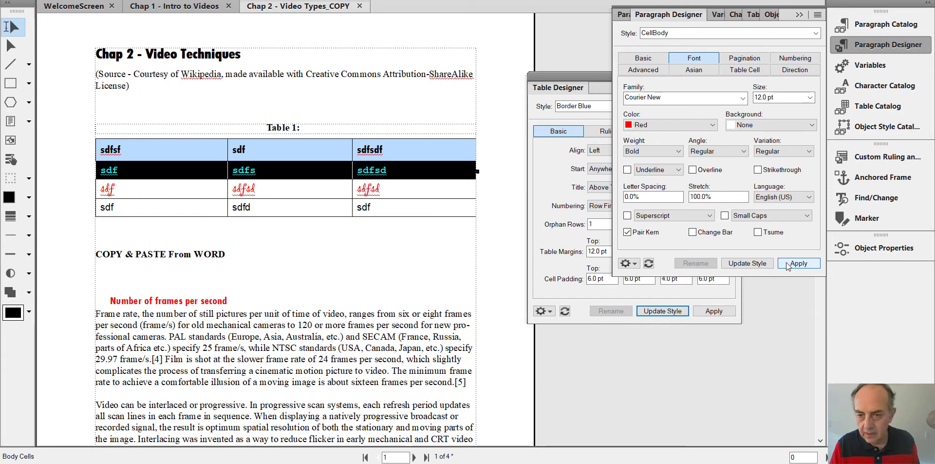
click(760, 268)
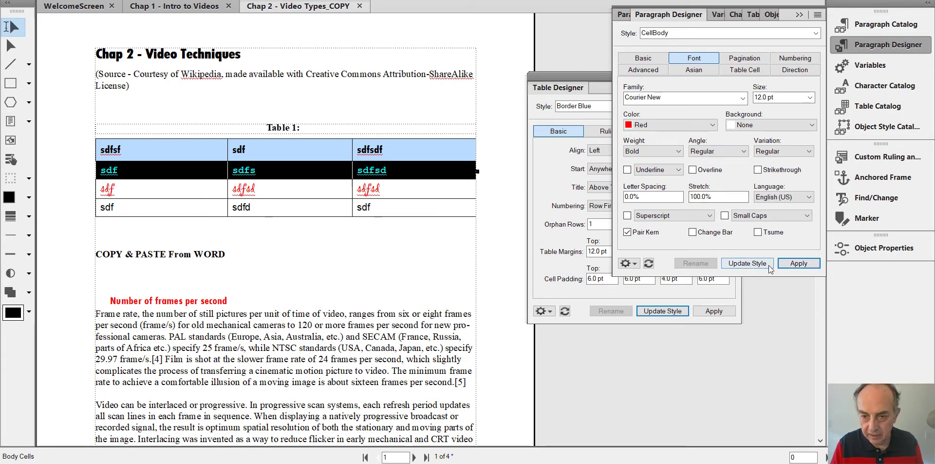
Update the Border Blue table style from Table 1 in Table Designer
click(413, 208)
click(582, 77)
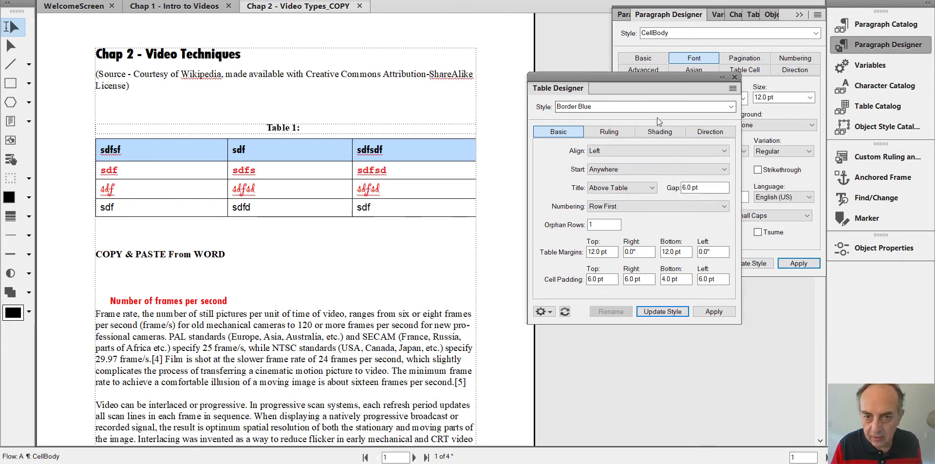
click(665, 313)
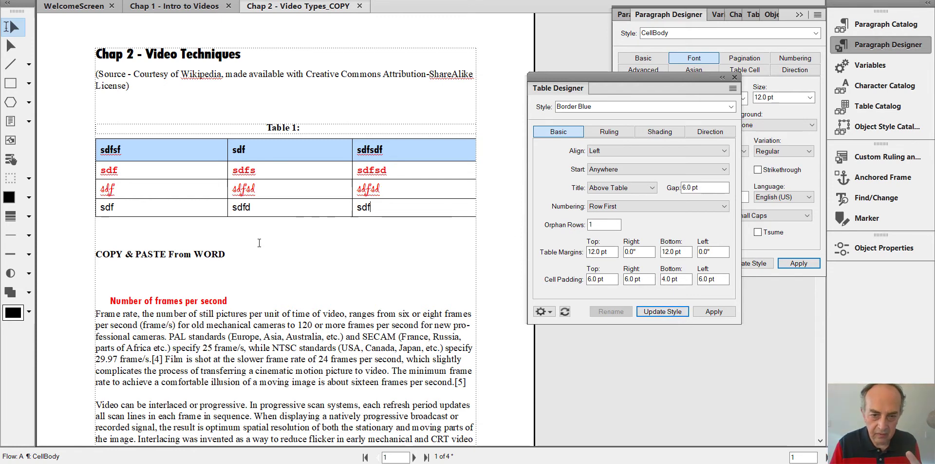
Insert a new 3-column Border Blue Table 2 below Table 1
click(96, 231)
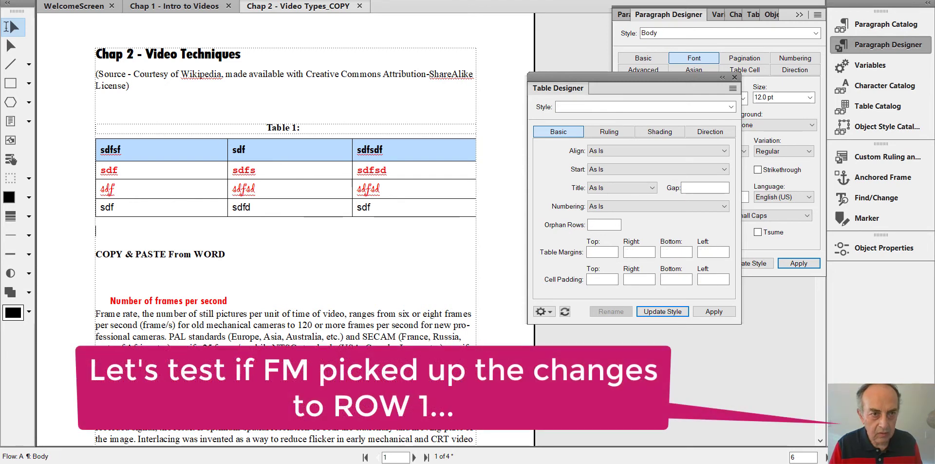
key(alt+a)
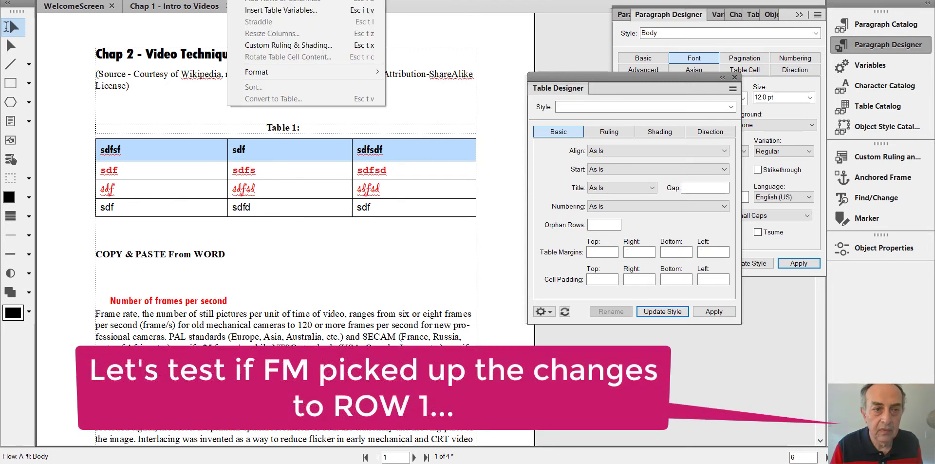
key(Return)
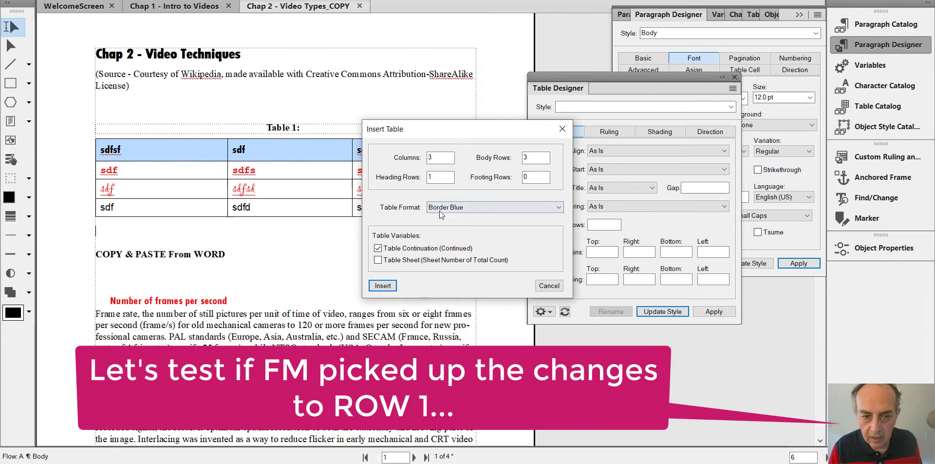
click(382, 285)
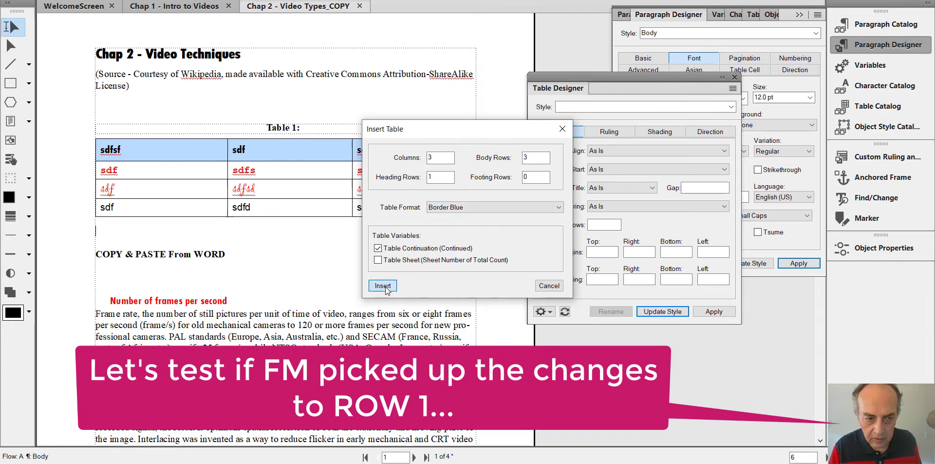
Type 'fdg', 'fghfh' and 'ghfghf' into Table 2's three header cells
click(192, 280)
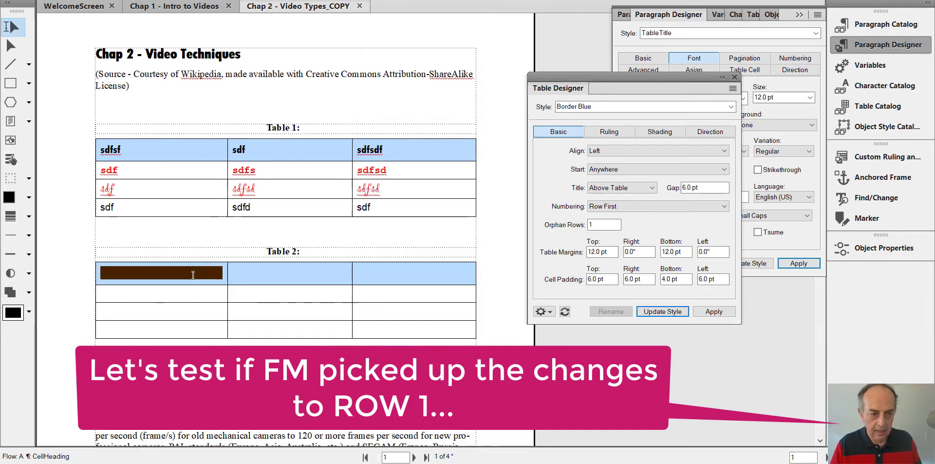
text(fdg)
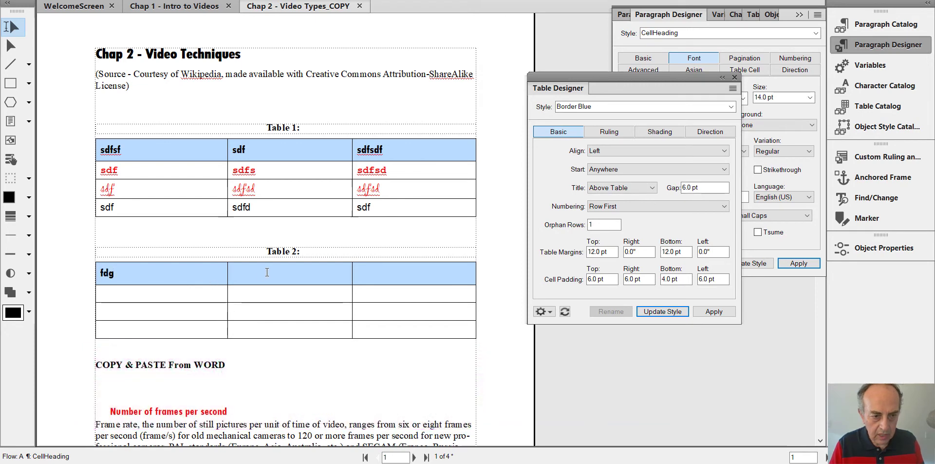
click(266, 271)
text(fghfh)
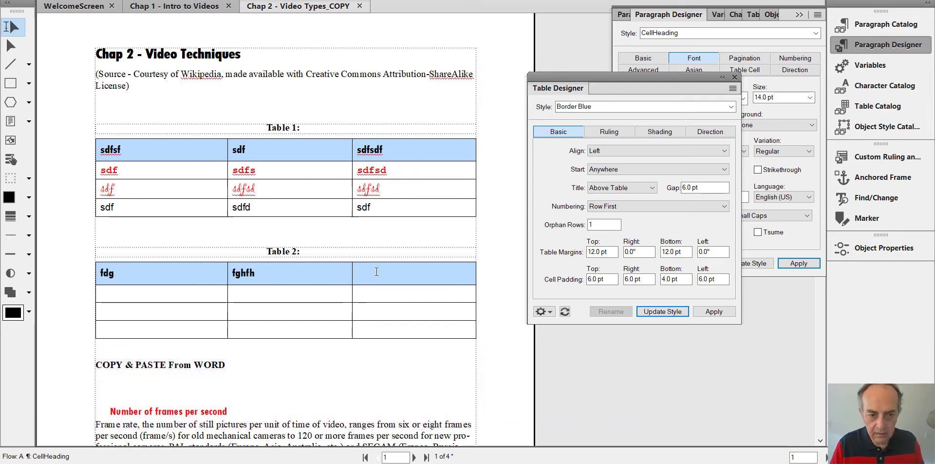
click(369, 277)
text(ghfghf)
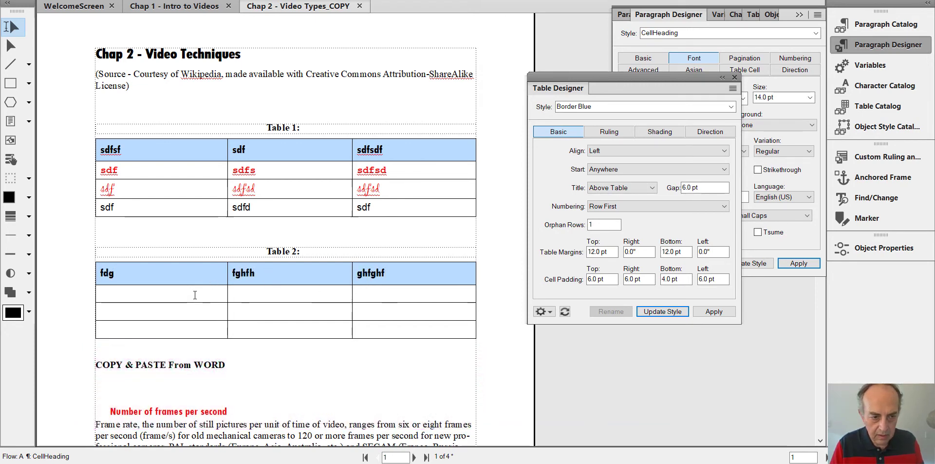
Fill Table 2's body cells with sample text such as 'dg', 'dfgdfg' and 'dgdfg'
click(196, 295)
text(dg)
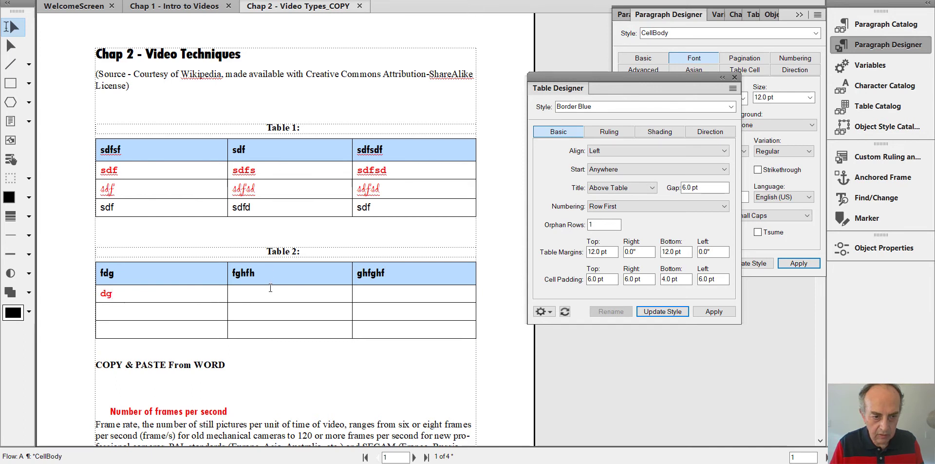
click(272, 293)
text(dfgdfg)
click(370, 296)
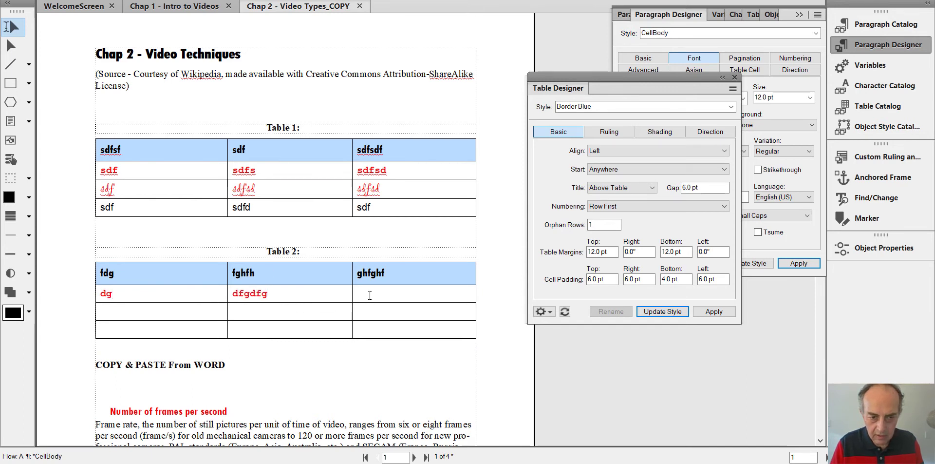
text(dgdfg)
click(178, 313)
text(dgdfg)
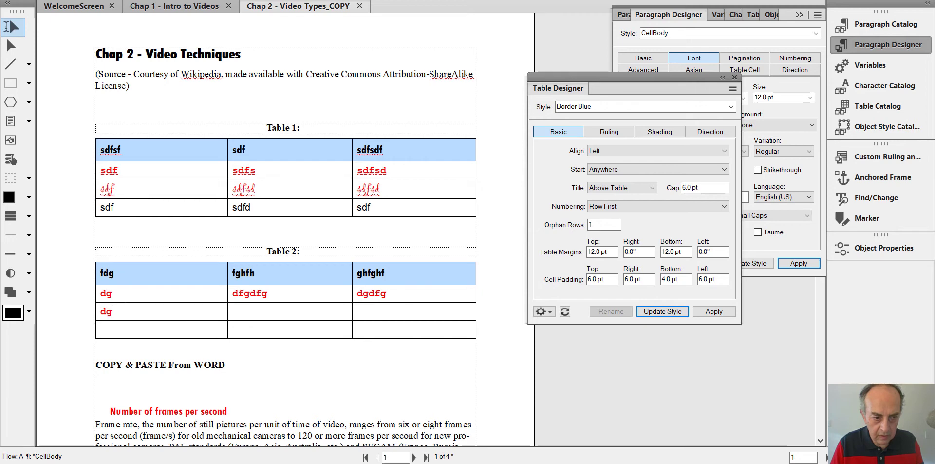
text(dfgdfg)
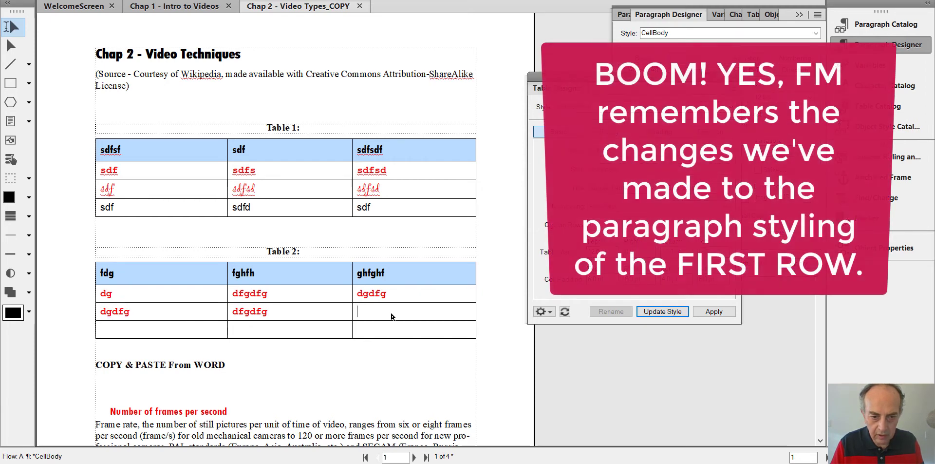
key(Tab)
text(dfgdfdgdf)
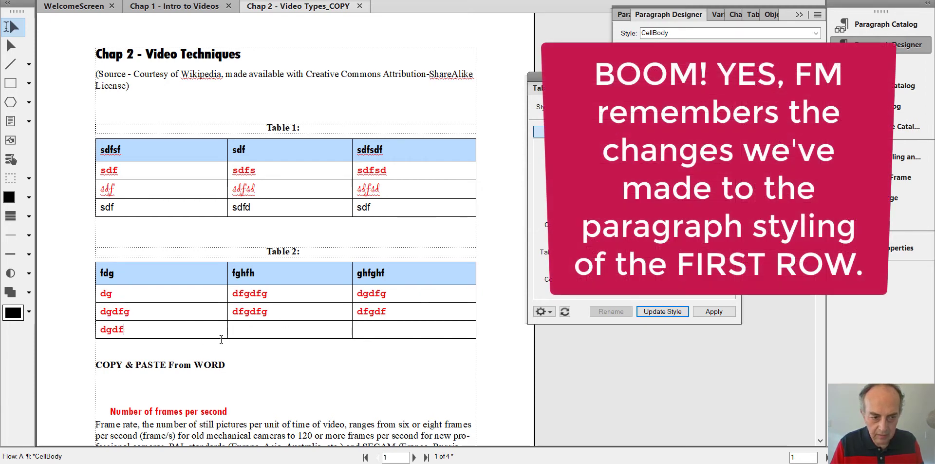
key(Tab)
text(dfgd)
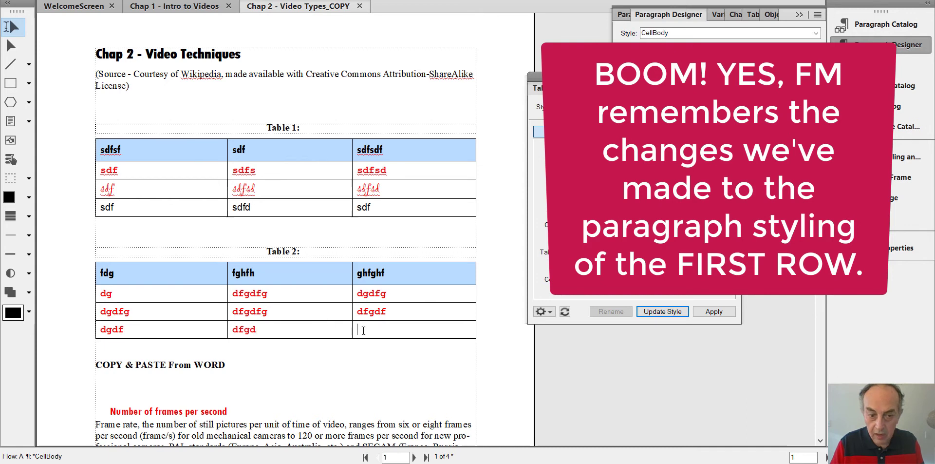
text(dfgdg)
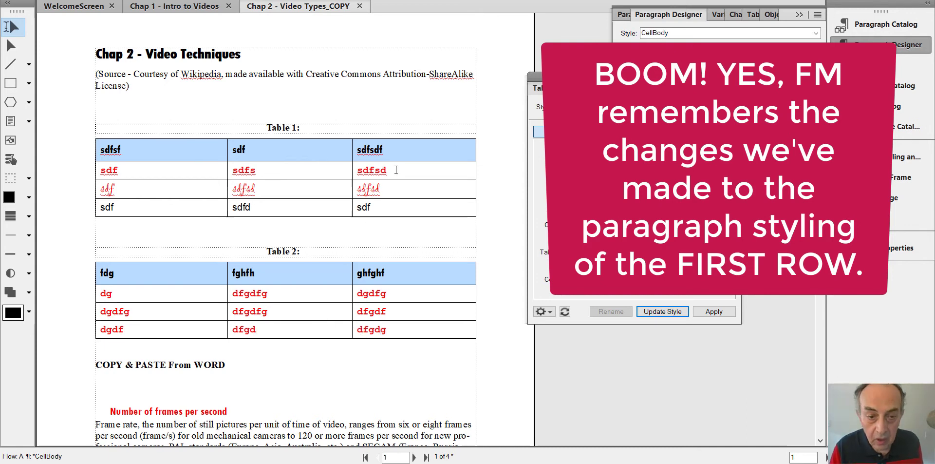
drag(396, 170, 76, 176)
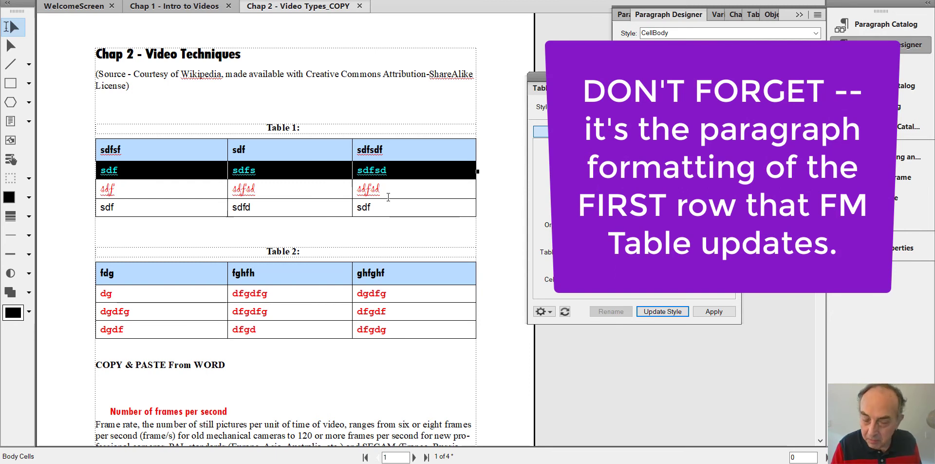
click(388, 197)
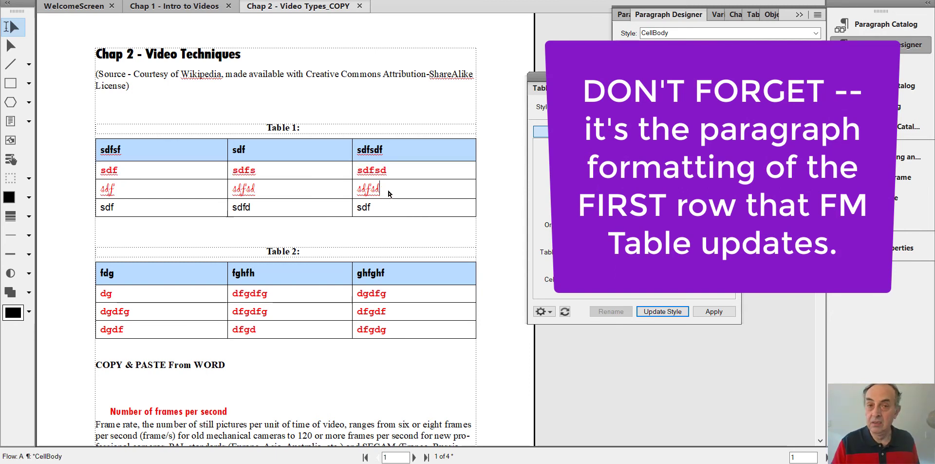